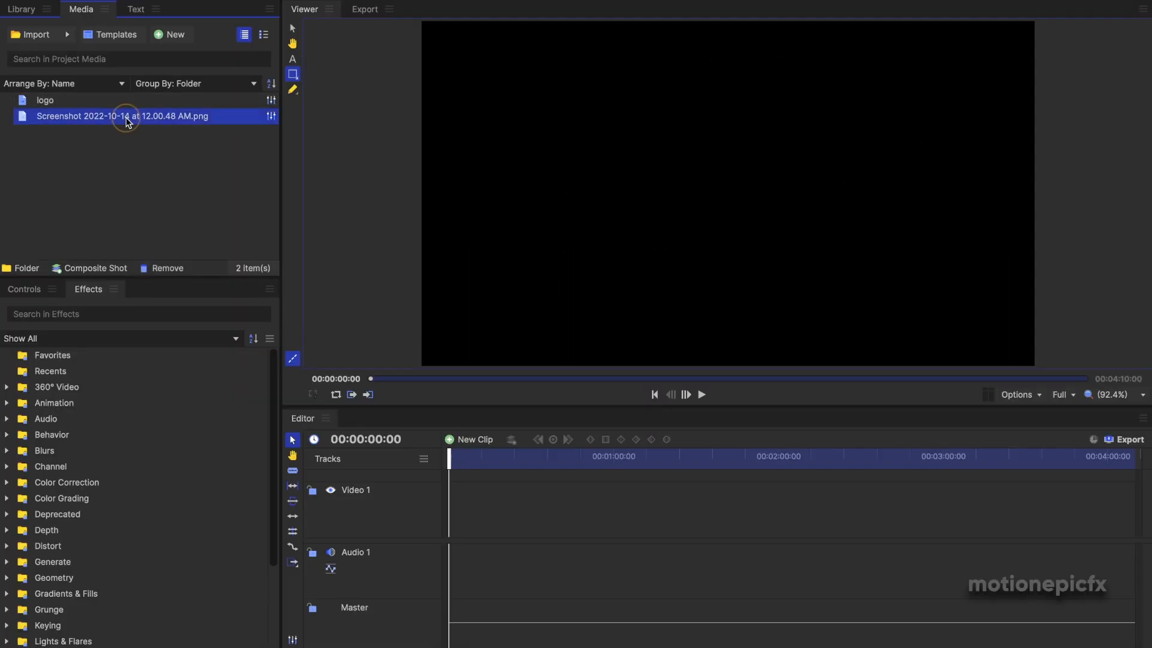
Create a composite shot with the 1080p Full HD @ 30 fps template and a duration of 5 seconds.
{"action": "left_click", "coordinate": [94, 269]}
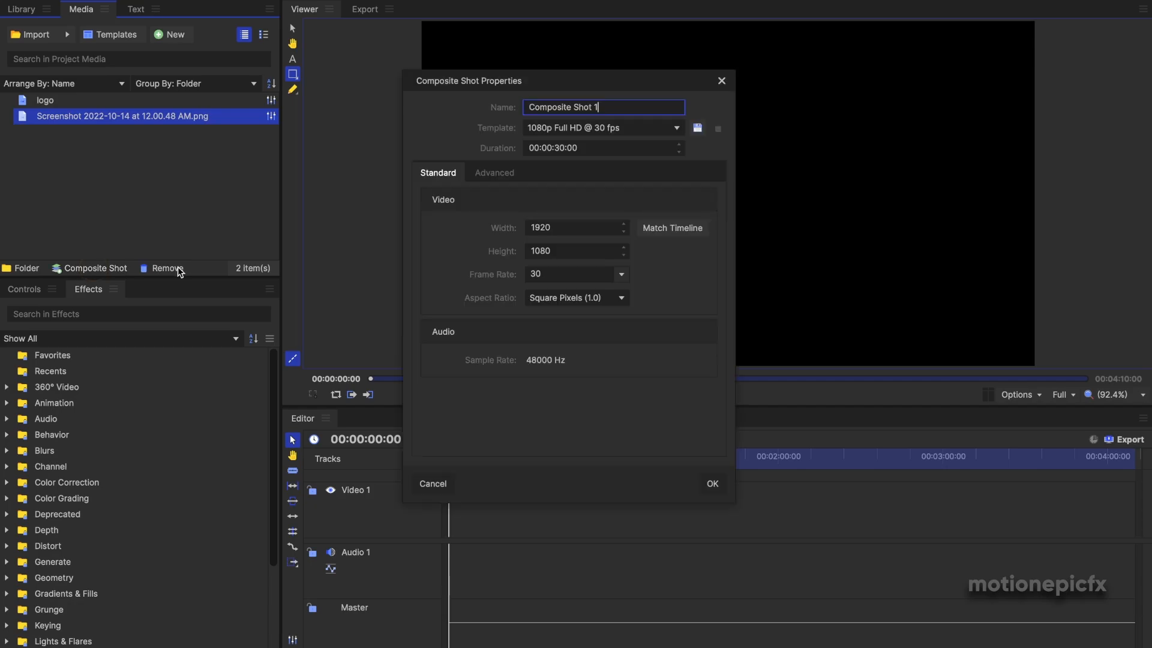
{"action": "double_click", "coordinate": [559, 148]}
{"action": "type", "text": "05"}
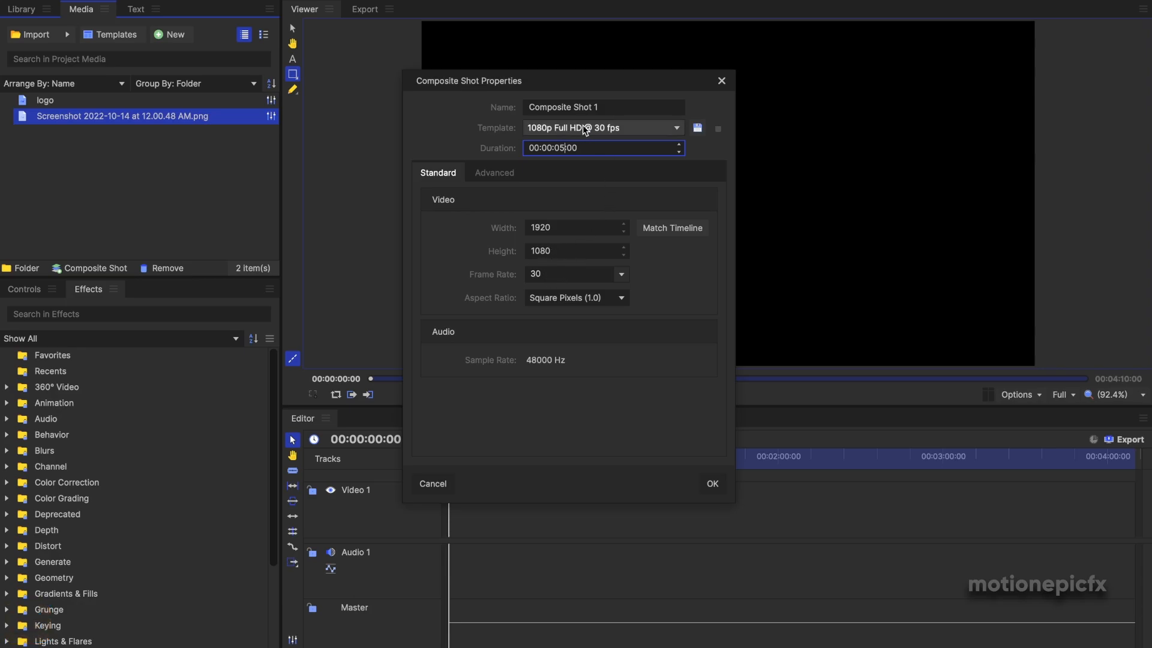
{"action": "left_click", "coordinate": [712, 485]}
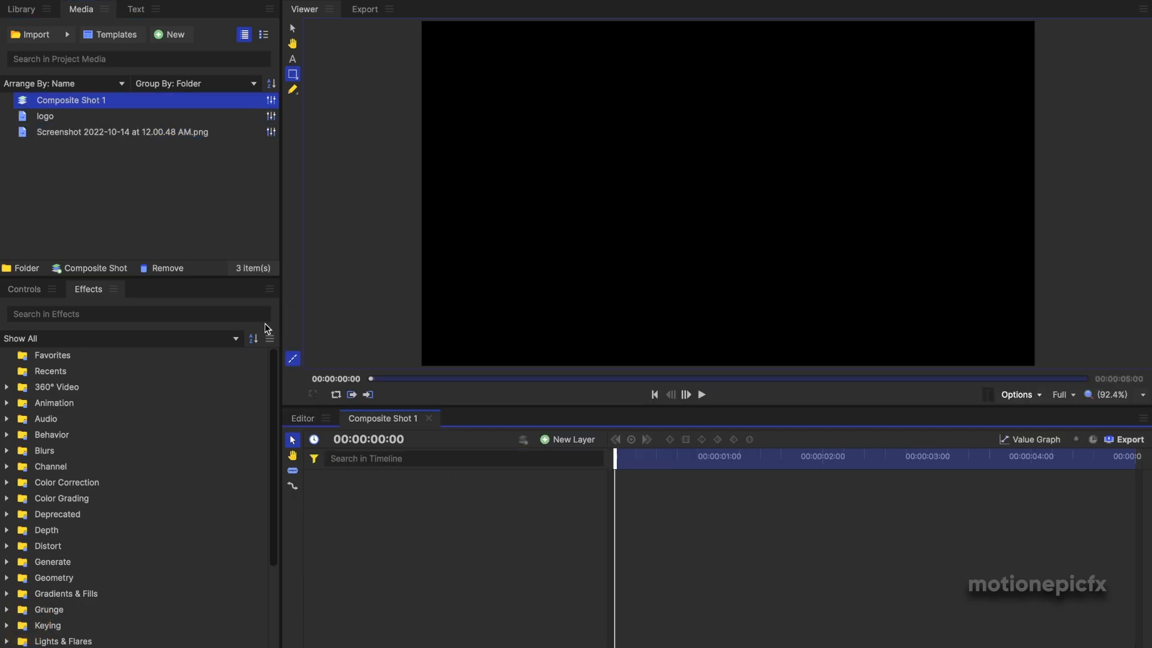
Add the screenshot PNG to the composite shot's timeline and convert it to a 3D plane, accepting the added camera.
{"action": "left_click", "coordinate": [99, 132]}
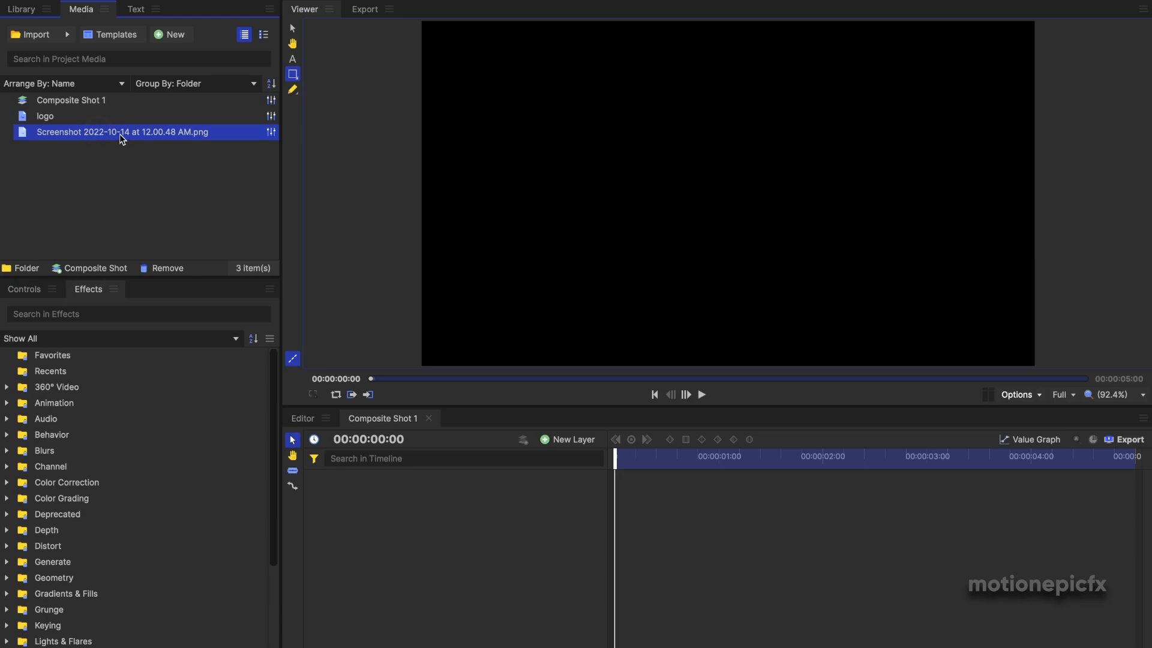
{"action": "left_click_drag", "start_coordinate": [117, 160], "coordinate": [432, 548]}
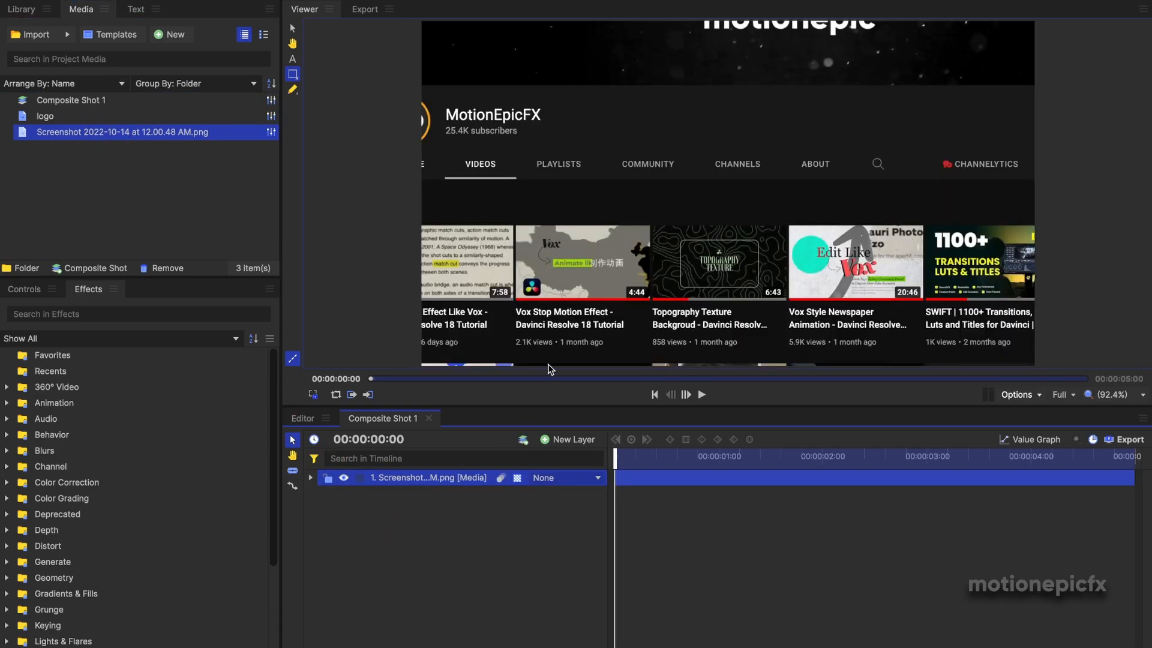
{"action": "left_click", "coordinate": [517, 480]}
{"action": "left_click", "coordinate": [517, 479]}
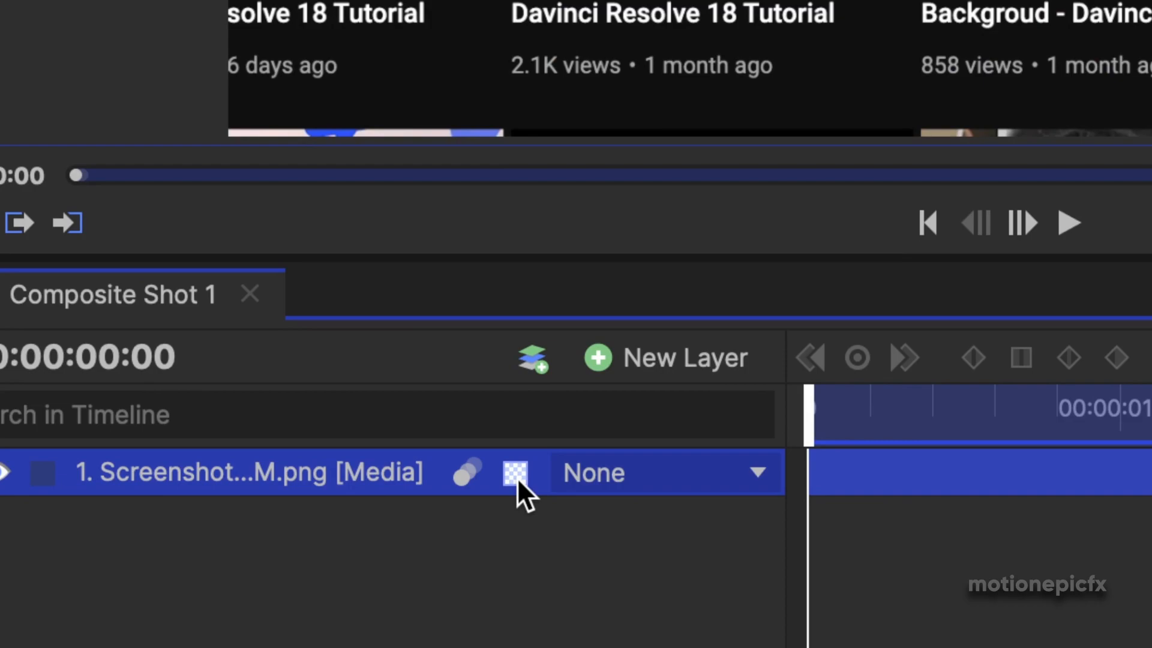
{"action": "left_click", "coordinate": [517, 478]}
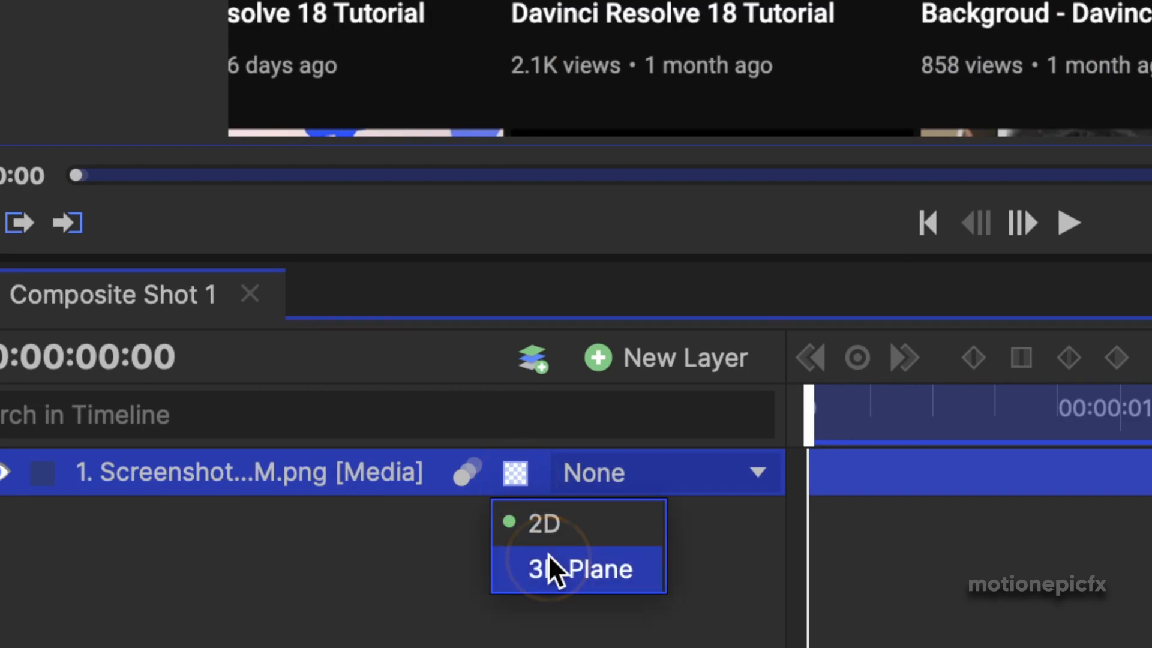
{"action": "left_click", "coordinate": [556, 569]}
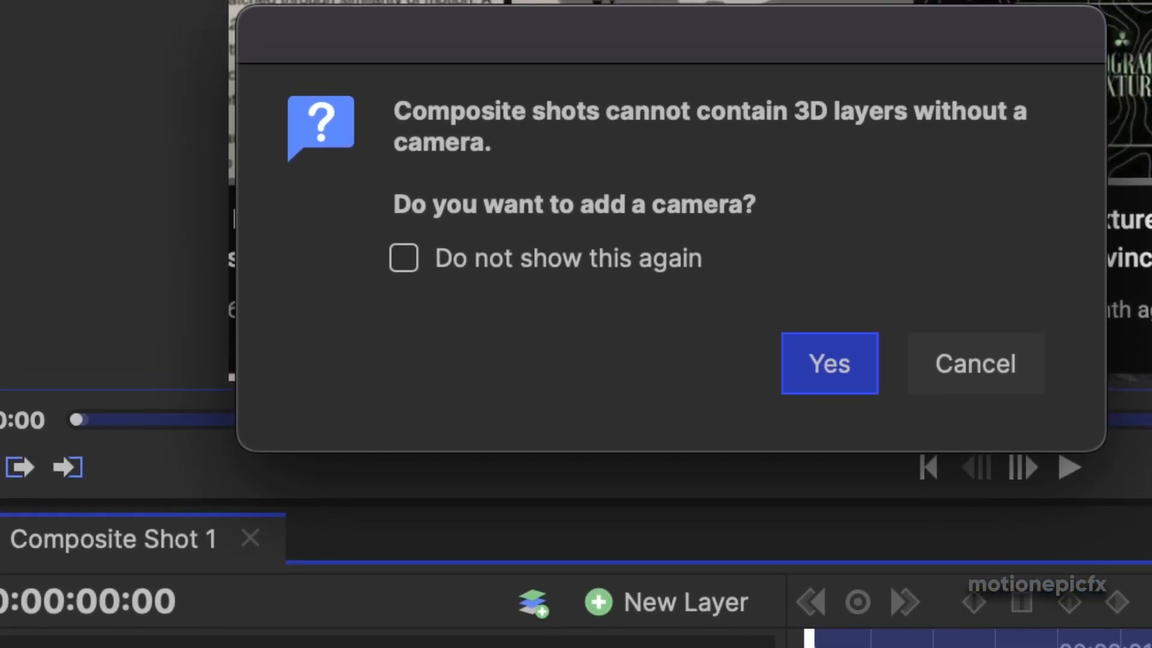
{"action": "left_click", "coordinate": [820, 359]}
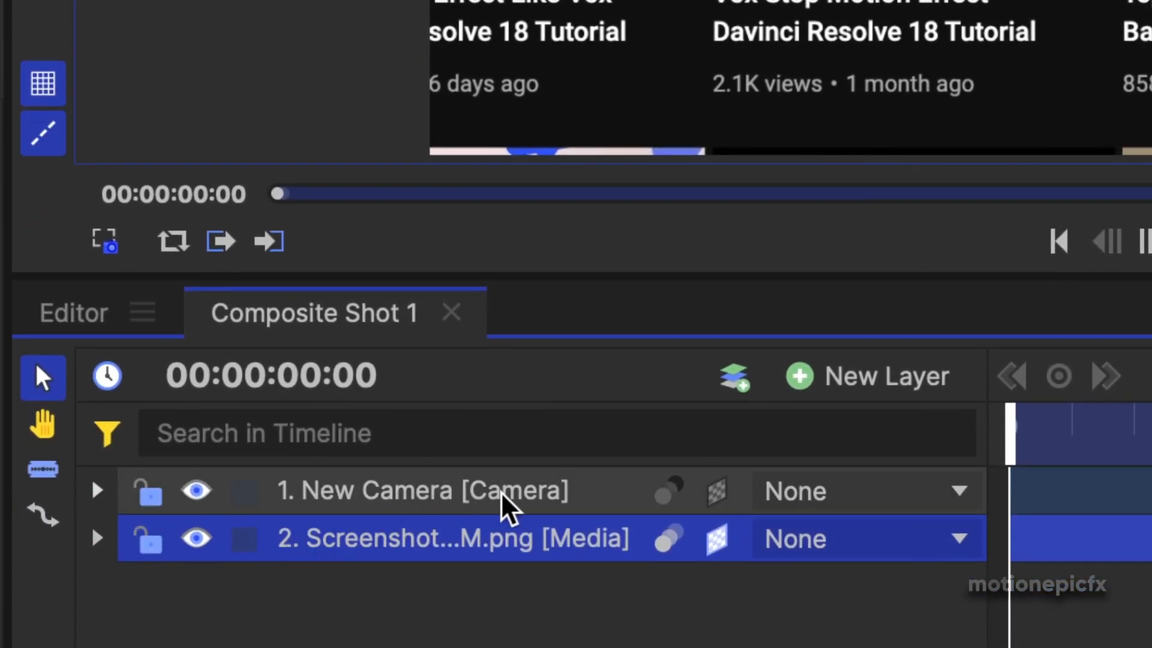
Add a point layer as a 3D plane and set it as the parent of the camera layer.
{"action": "left_click", "coordinate": [855, 391]}
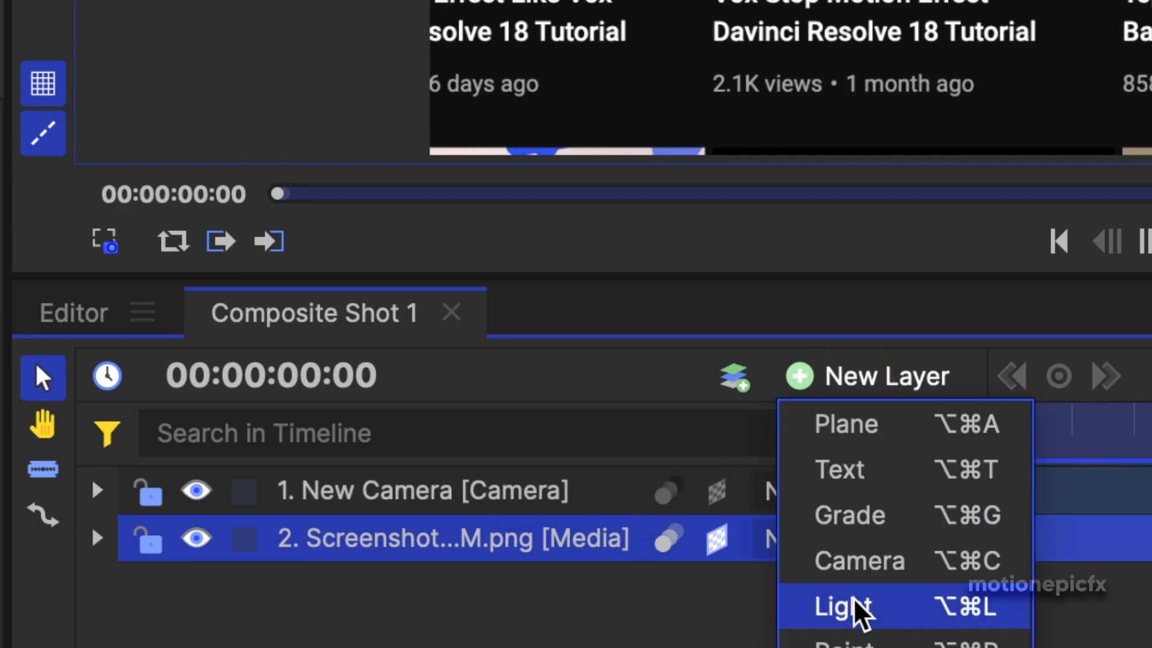
{"action": "left_click", "coordinate": [849, 637]}
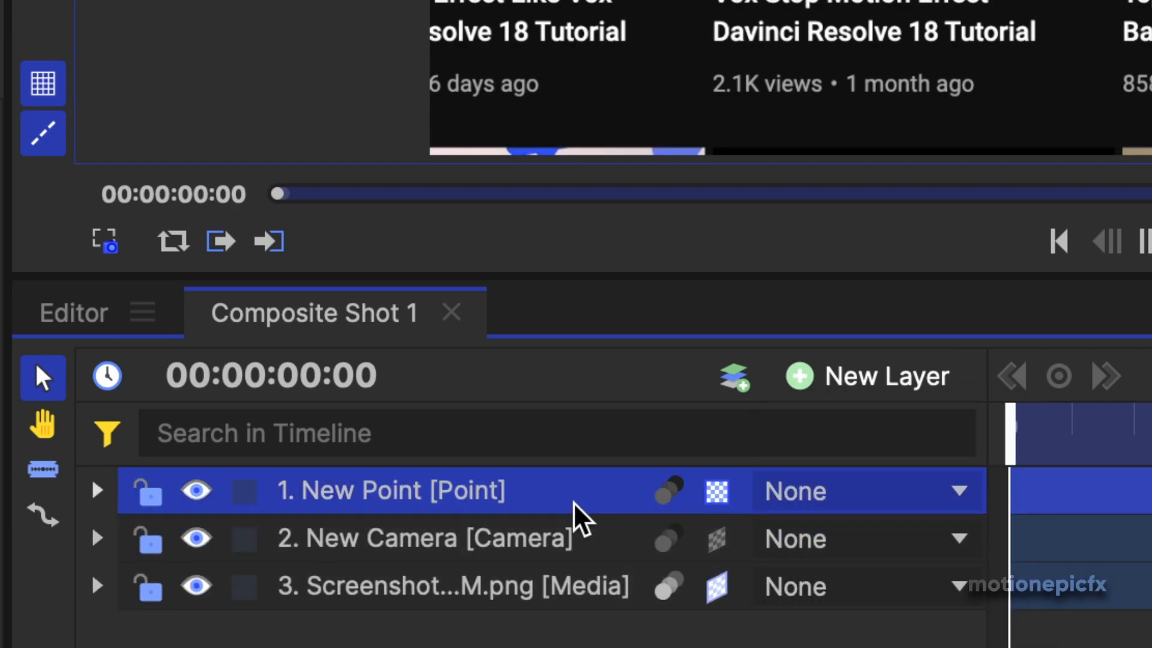
{"action": "left_click", "coordinate": [715, 498]}
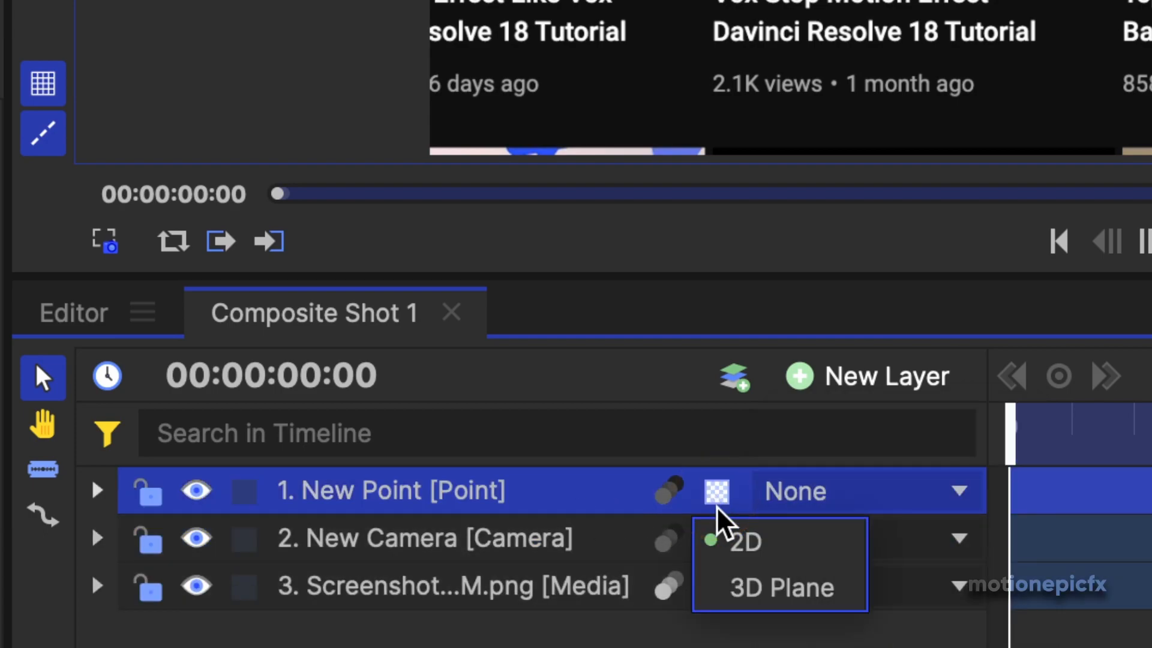
{"action": "left_click", "coordinate": [750, 591]}
{"action": "left_click", "coordinate": [768, 547]}
{"action": "left_click", "coordinate": [824, 603]}
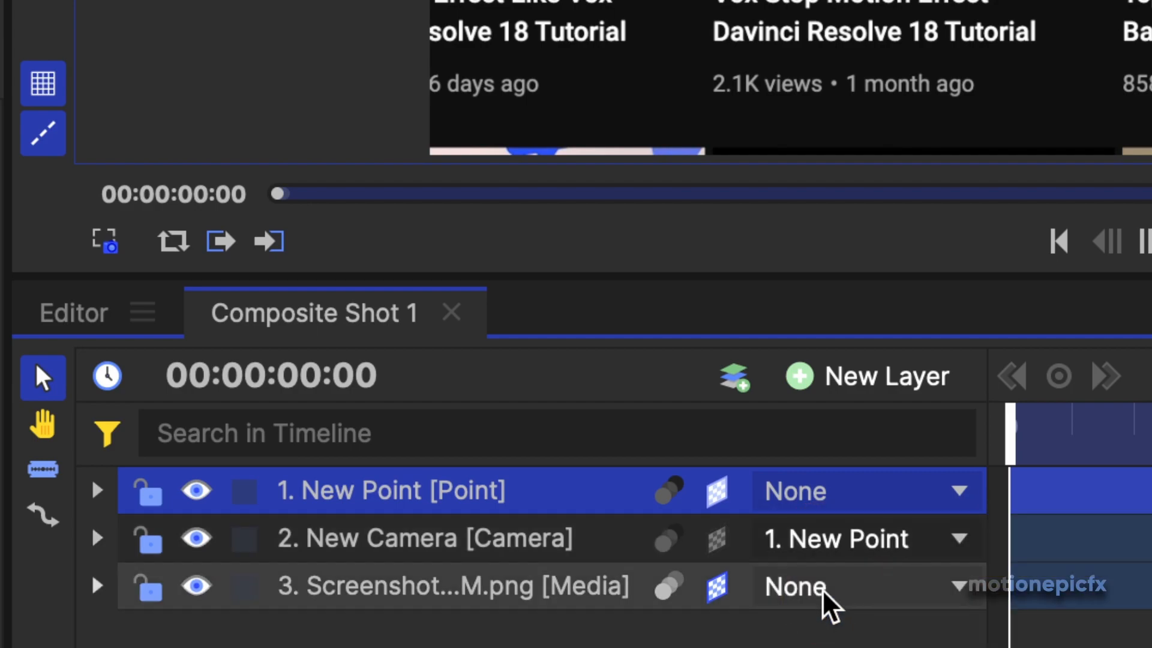
Set the camera's Z position to 3816.6 so the whole screenshot fits in the frame.
{"action": "left_click", "coordinate": [353, 541]}
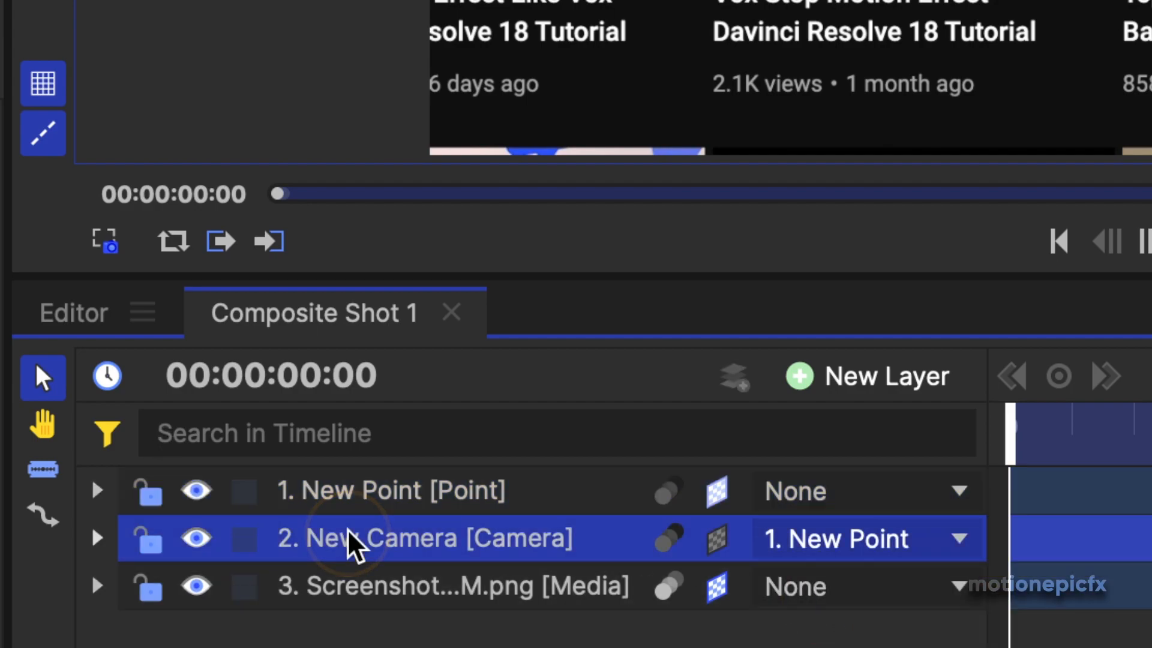
{"action": "left_click", "coordinate": [99, 539]}
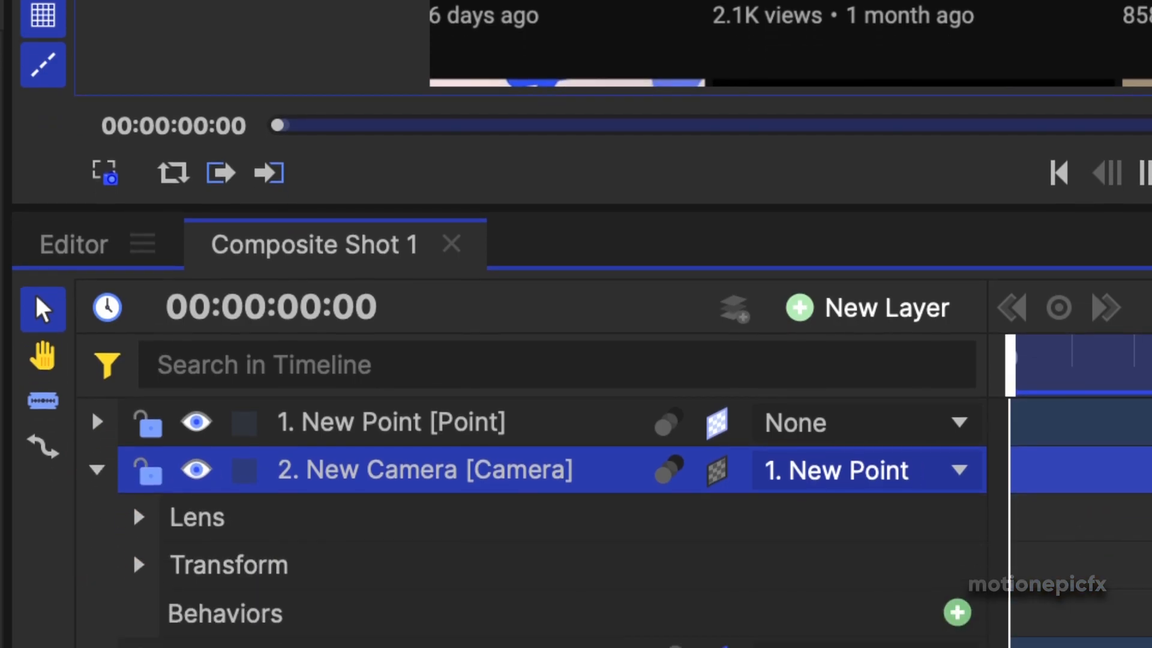
{"action": "left_click", "coordinate": [127, 564]}
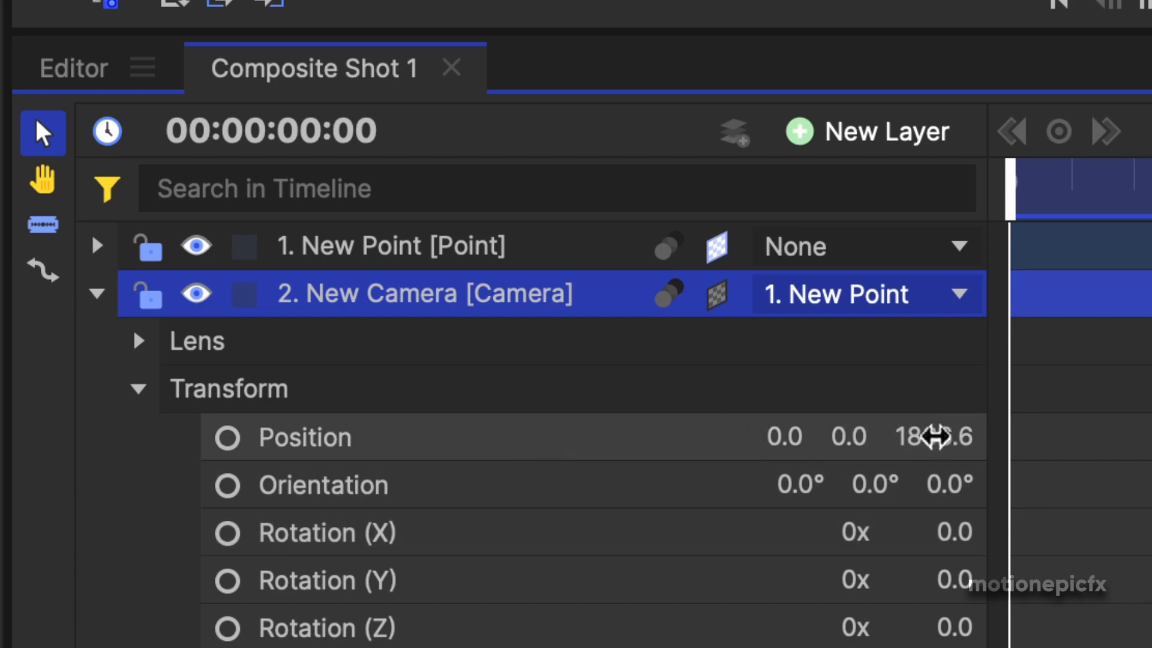
{"action": "mouse_move", "coordinate": [931, 441]}
{"action": "left_mouse_down"}
{"action": "mouse_move", "coordinate": [918, 442]}
{"action": "mouse_move", "coordinate": [932, 442]}
{"action": "left_mouse_up"}
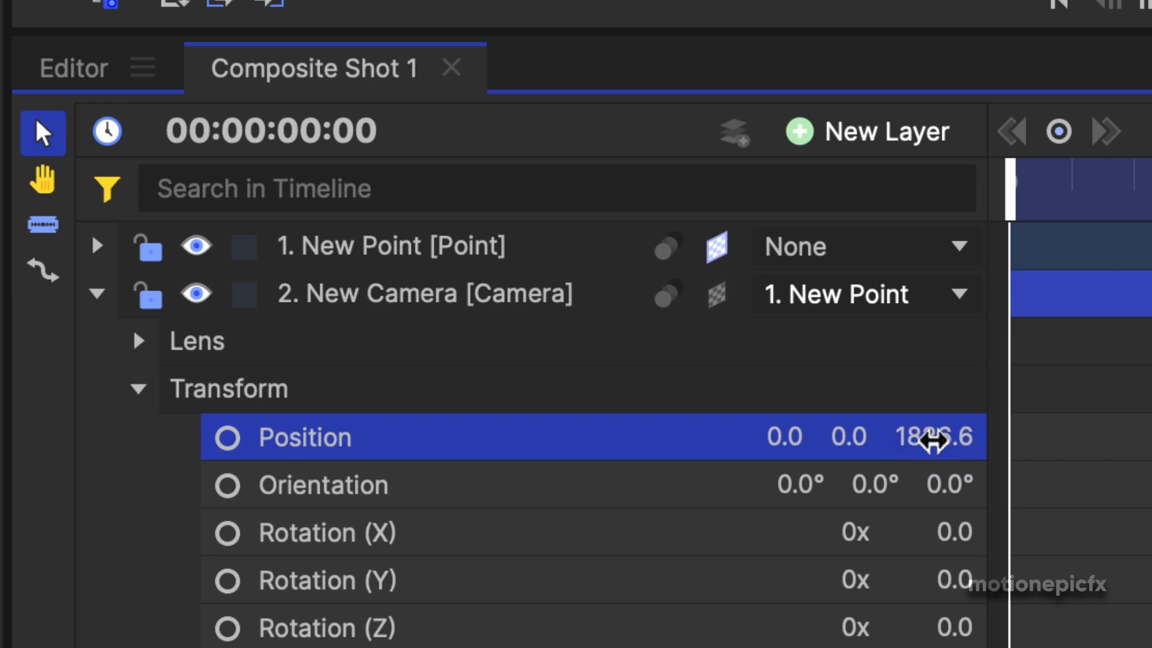
{"action": "key", "text": "alt+super+8"}
{"action": "left_click_drag", "start_coordinate": [589, 540], "coordinate": [623, 544]}
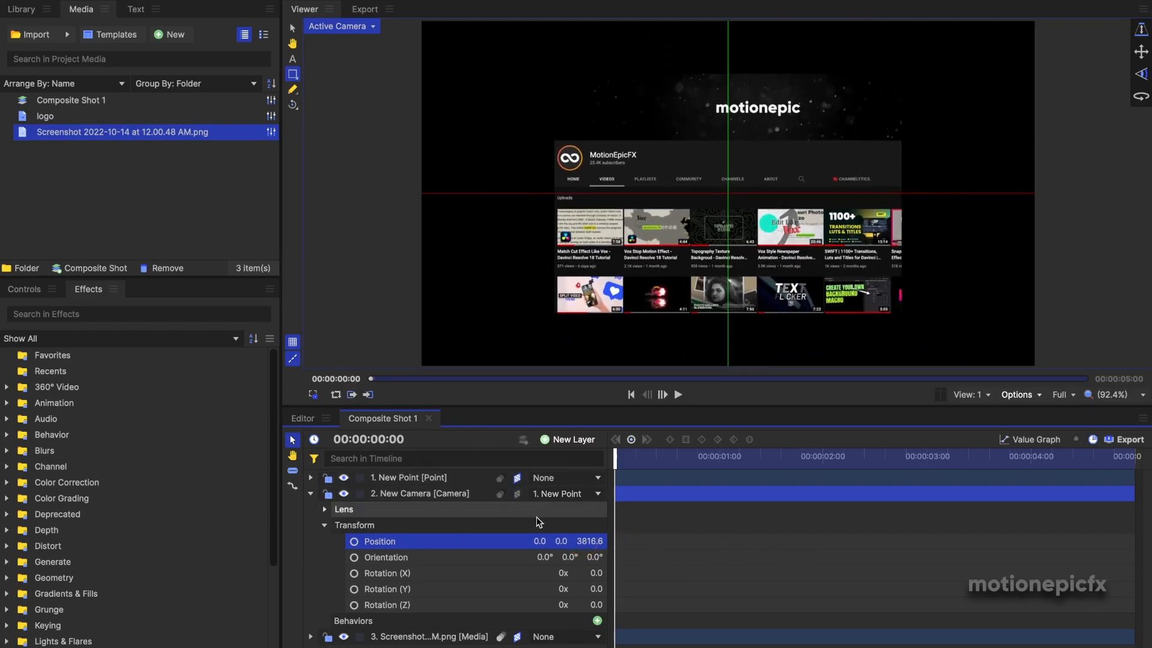
{"action": "left_click", "coordinate": [311, 495]}
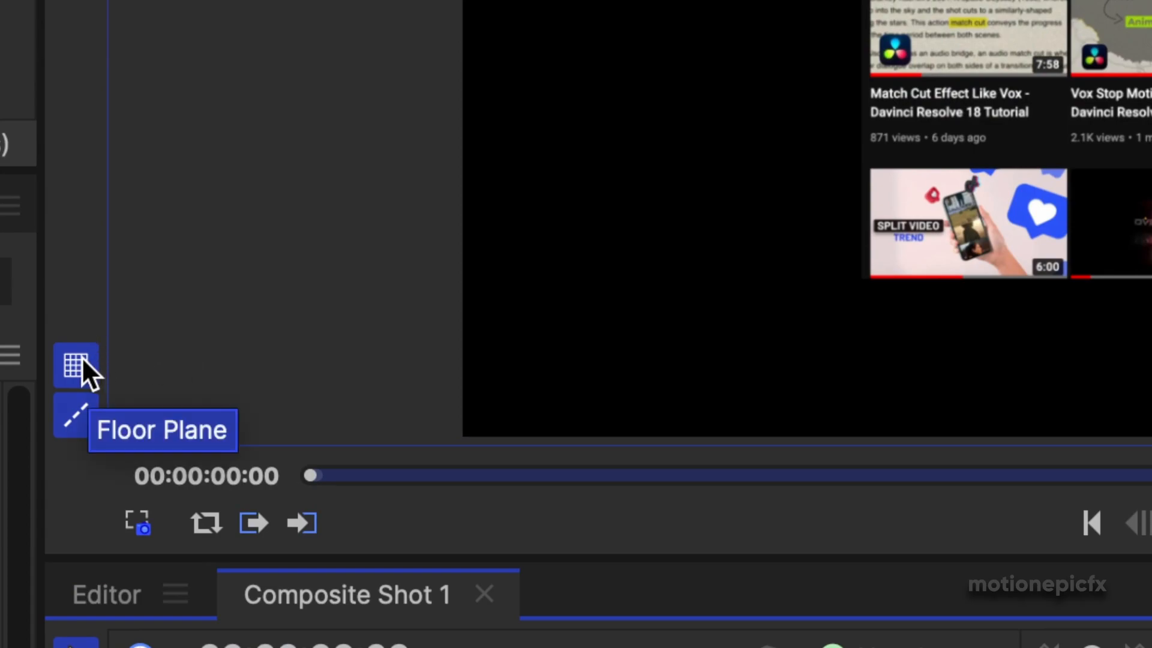
Turn off the floor plane and the dashed-line overlay in the viewer.
{"action": "left_click", "coordinate": [82, 360]}
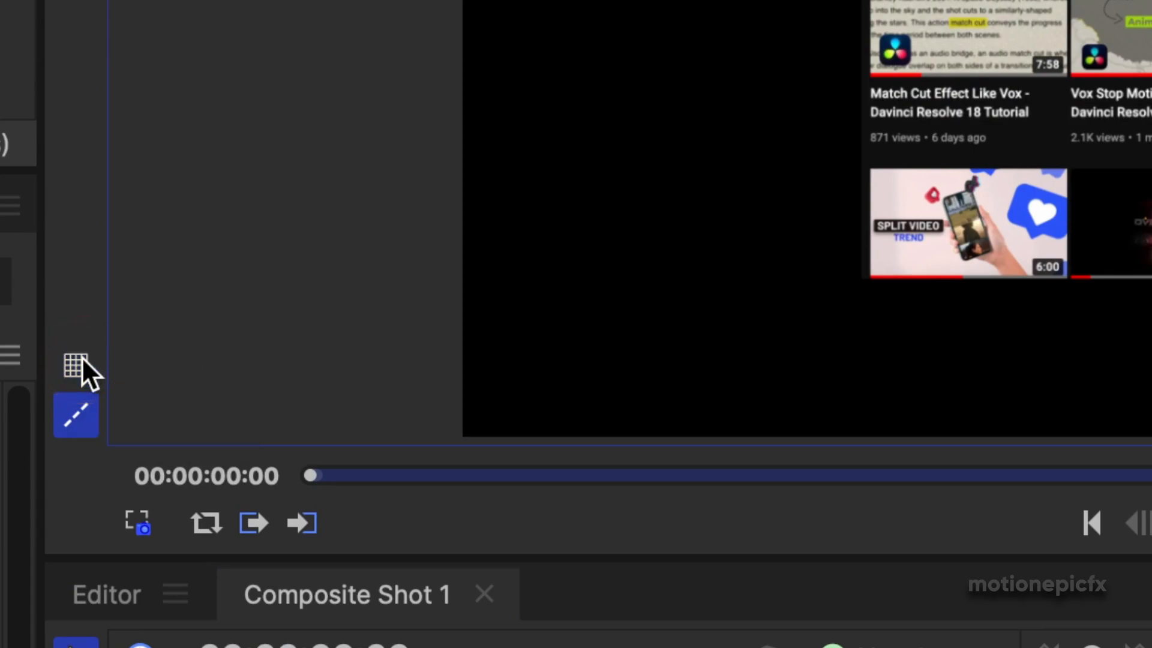
{"action": "left_click", "coordinate": [84, 401]}
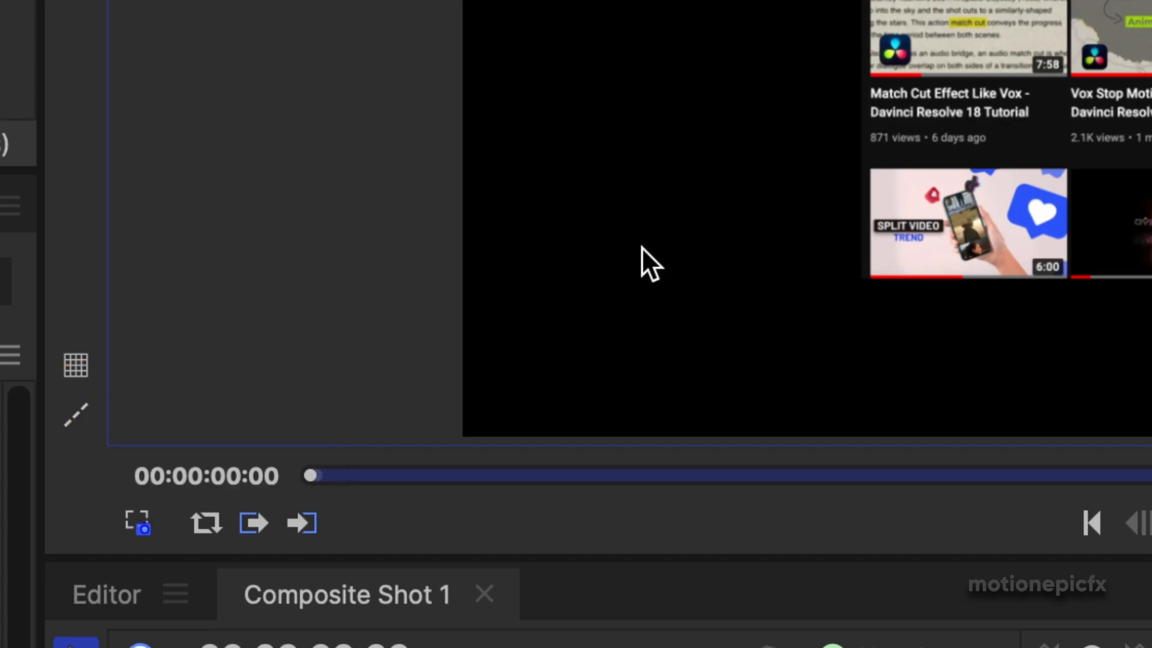
{"action": "key", "text": "alt+super+8"}
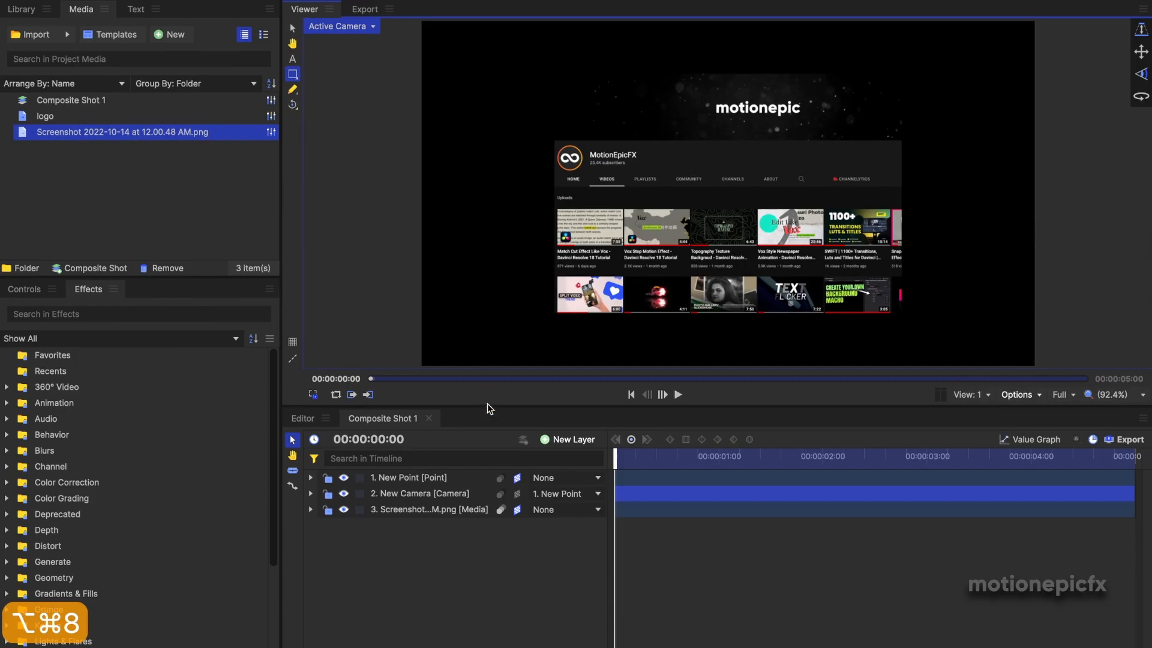
Set the point layer's Y rotation to 47.
{"action": "left_click", "coordinate": [410, 477]}
{"action": "left_click", "coordinate": [310, 478]}
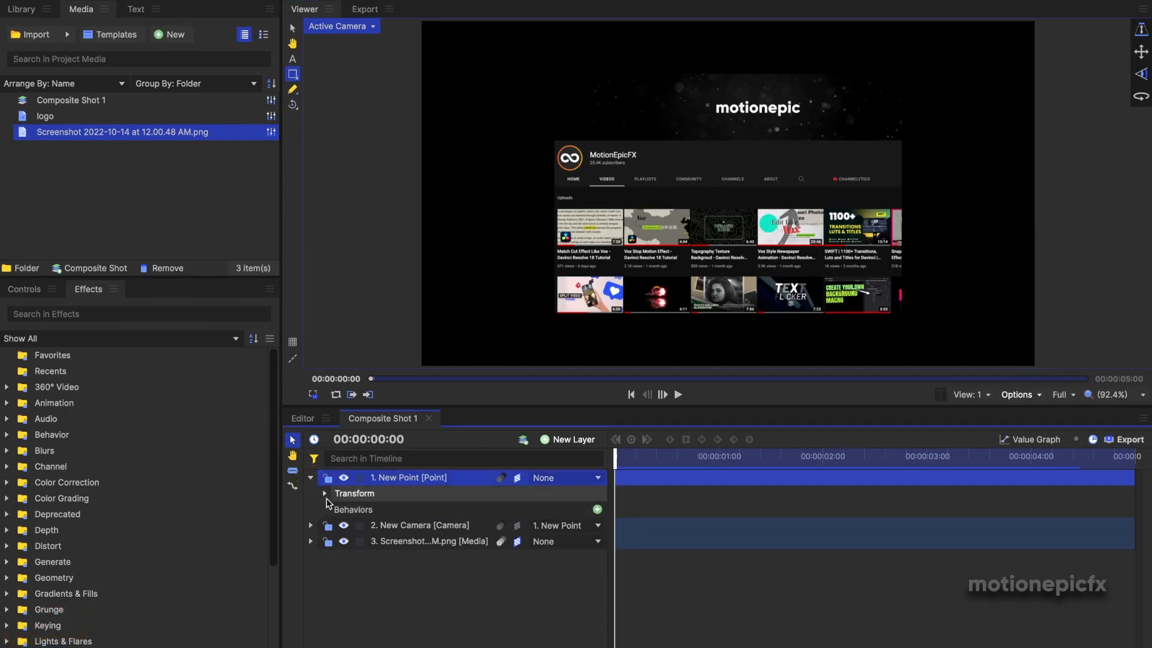
{"action": "left_click", "coordinate": [324, 494]}
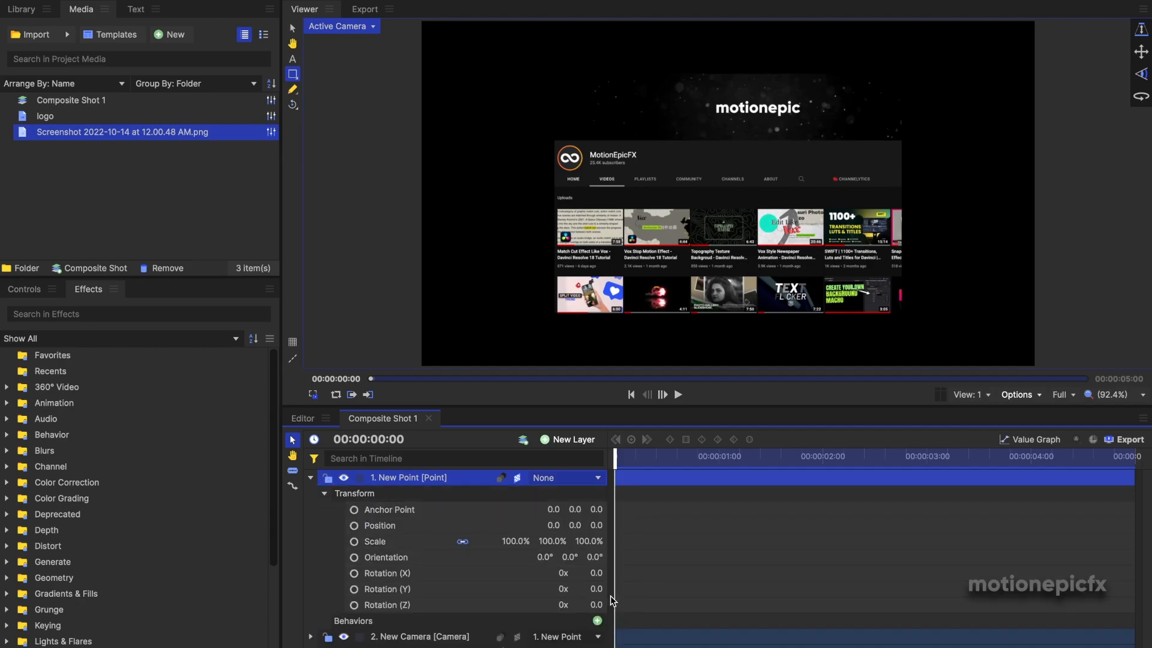
{"action": "mouse_move", "coordinate": [596, 588]}
{"action": "left_mouse_down"}
{"action": "mouse_move", "coordinate": [636, 588]}
{"action": "mouse_move", "coordinate": [591, 589]}
{"action": "left_mouse_up"}
{"action": "left_click", "coordinate": [311, 478]}
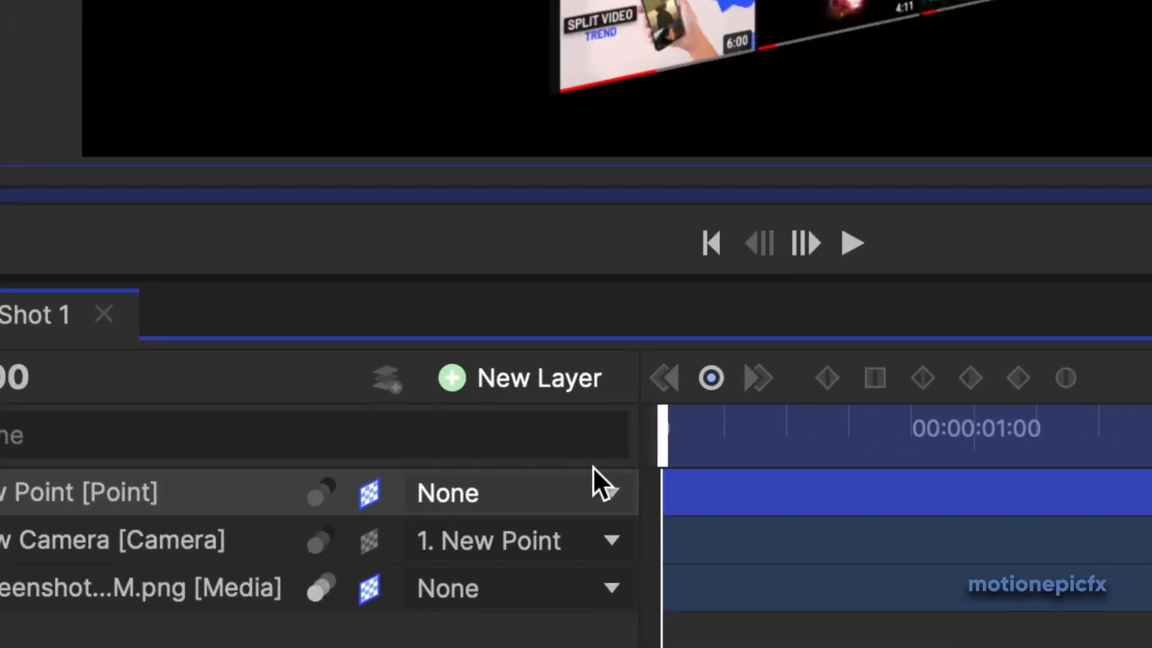
Add a new light layer to the composite shot.
{"action": "left_click", "coordinate": [530, 372]}
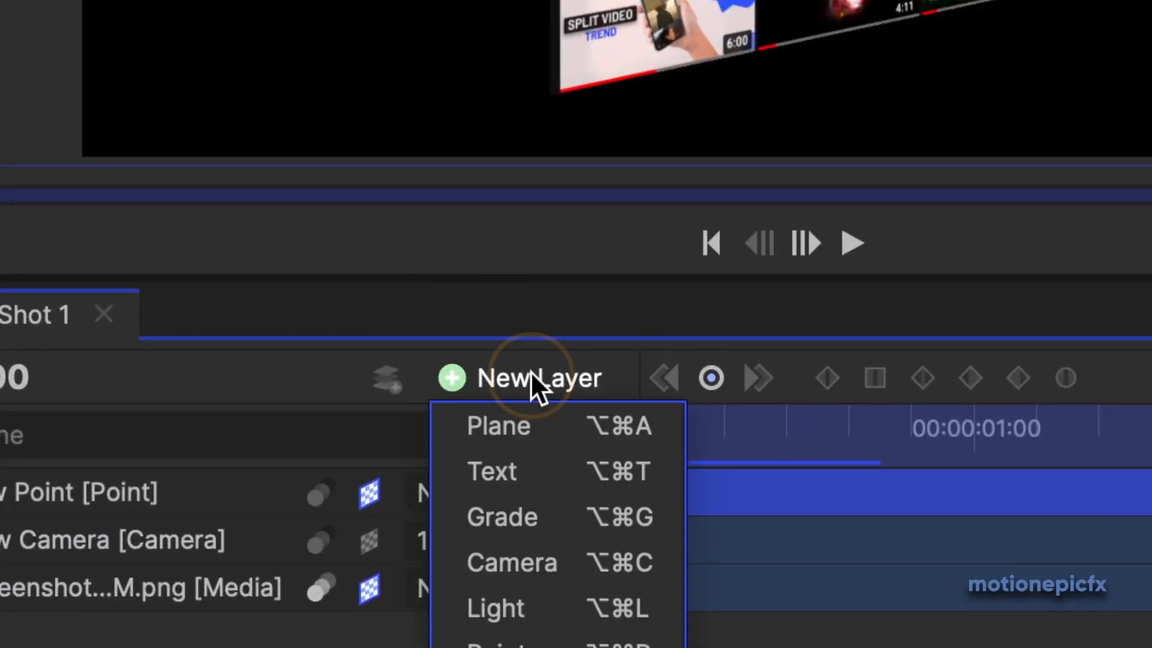
{"action": "left_click", "coordinate": [524, 610]}
{"action": "key", "text": "alt+super+8"}
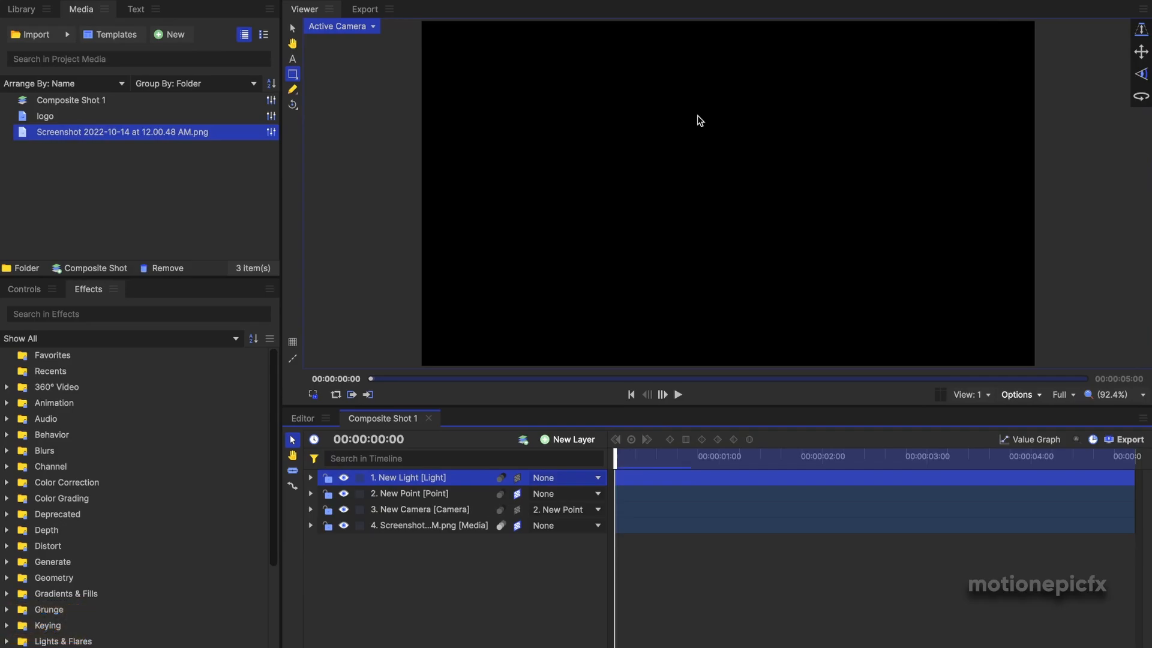
{"action": "key", "text": "alt+super+8"}
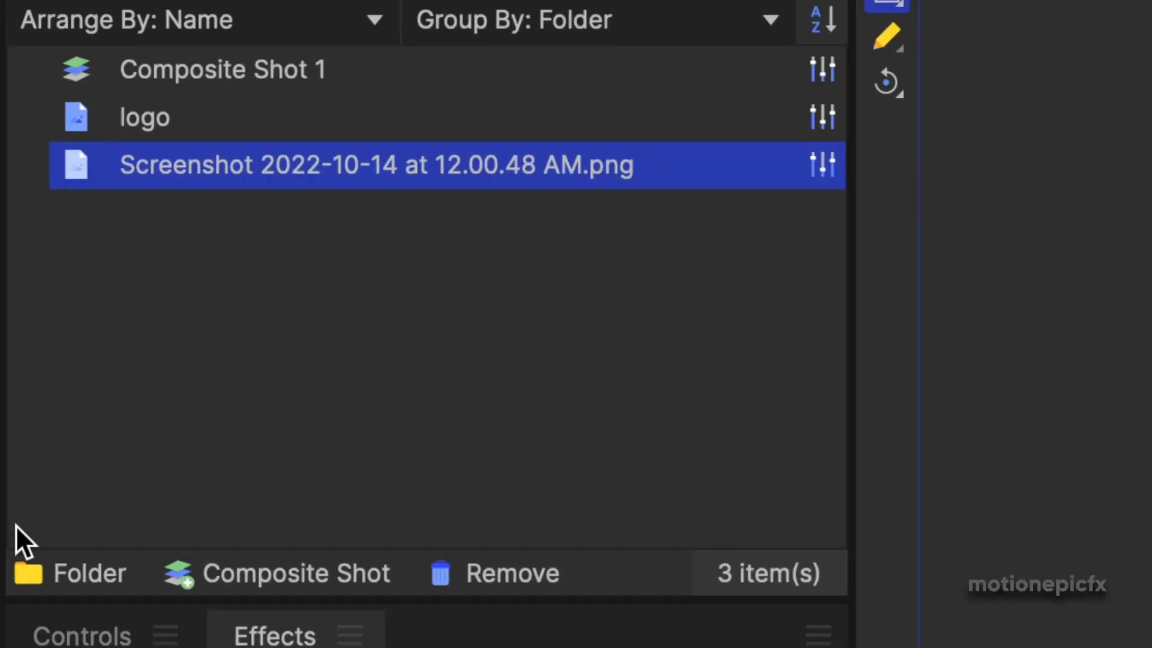
Set the light's Z position to 480 so it illuminates the front of the screenshot.
{"action": "left_click", "coordinate": [75, 46]}
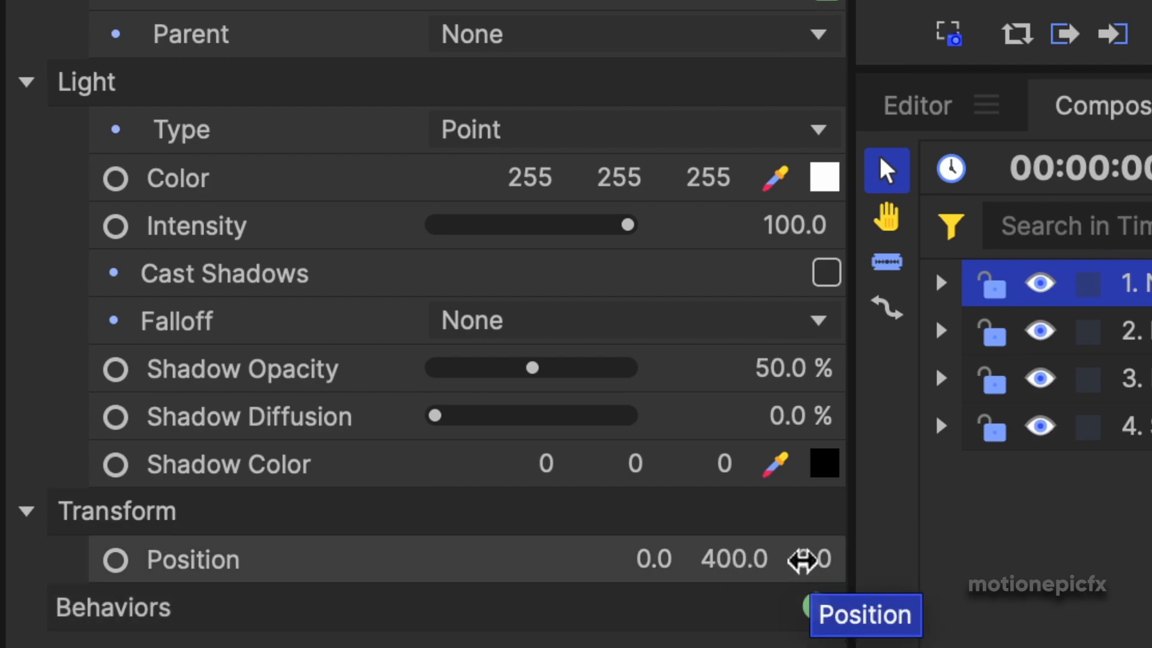
{"action": "key", "text": "alt+super+8"}
{"action": "left_click_drag", "start_coordinate": [265, 570], "coordinate": [268, 570]}
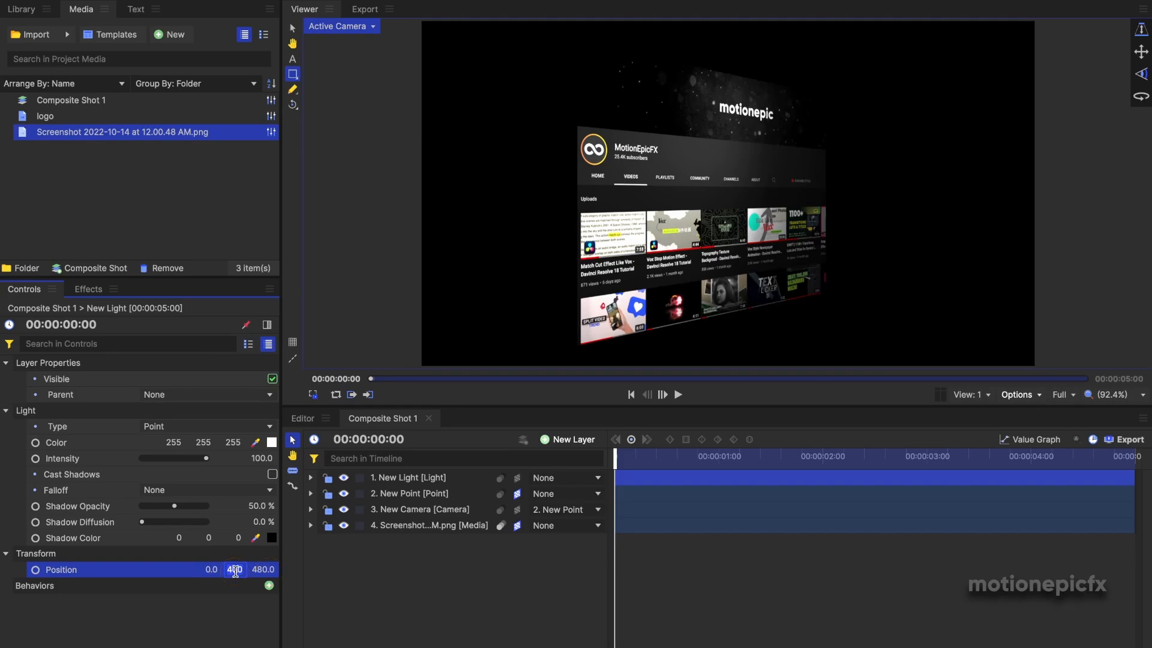
Try a Y position of 0 for the light and undo the change.
{"action": "type", "text": "0"}
{"action": "key", "text": "Return"}
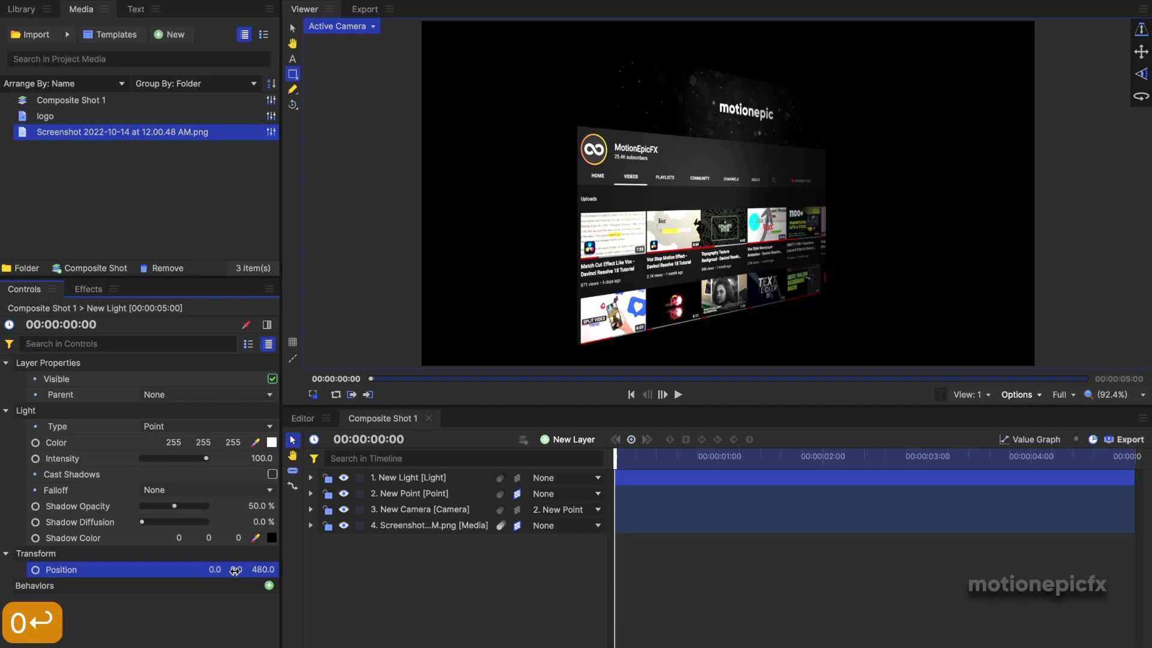
{"action": "key", "text": "super+z"}
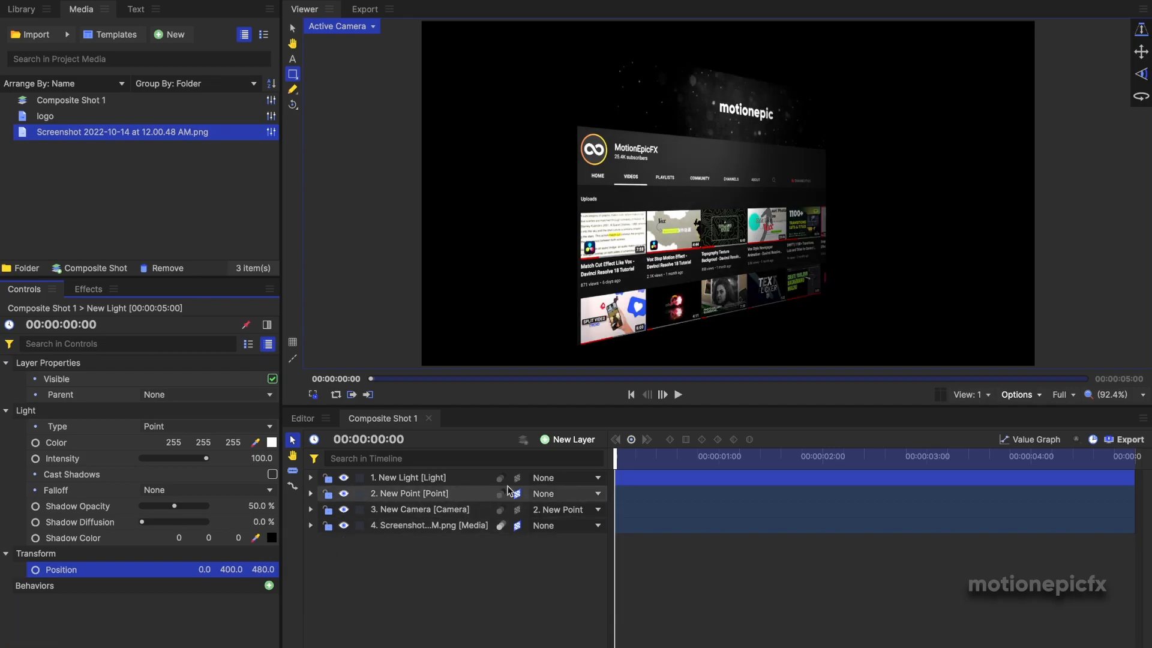
Set the point layer's Y rotation to -13 and its X rotation to -35.
{"action": "left_click", "coordinate": [312, 478]}
{"action": "left_click", "coordinate": [311, 478]}
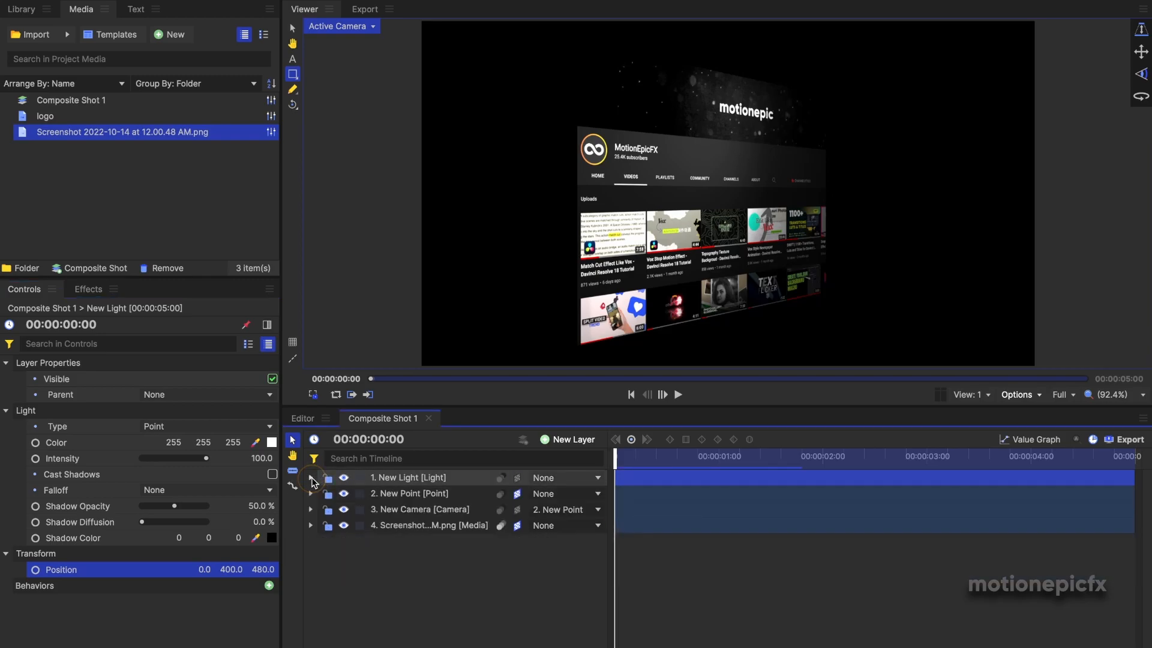
{"action": "left_click", "coordinate": [311, 494]}
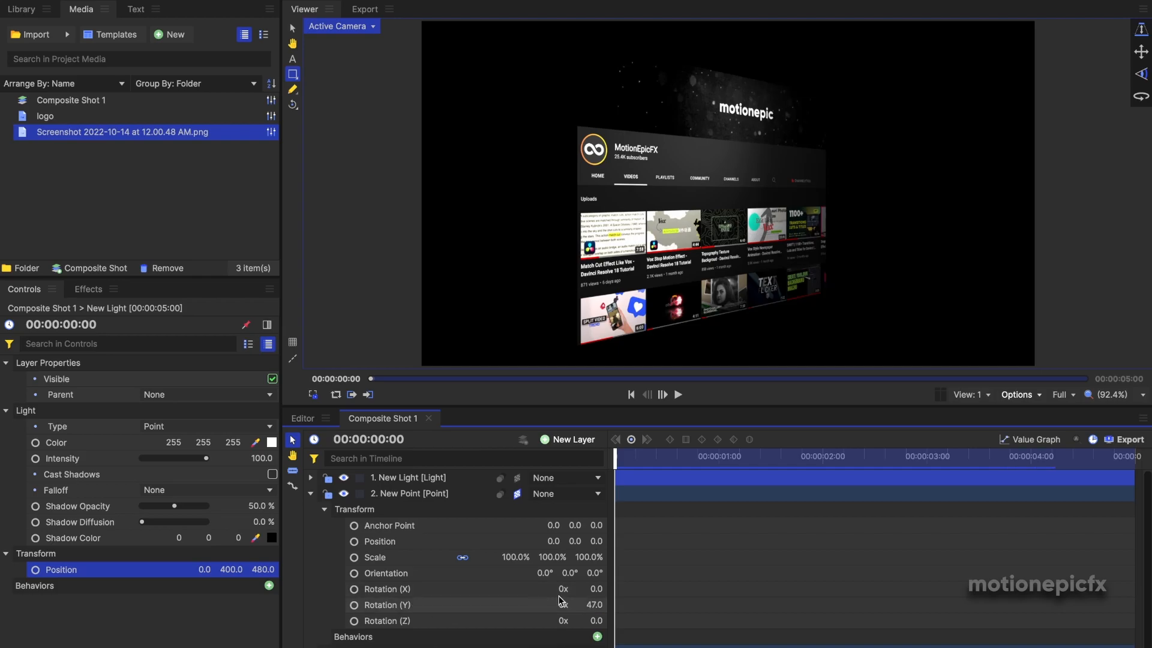
{"action": "left_click_drag", "start_coordinate": [594, 605], "coordinate": [594, 605]}
{"action": "left_click_drag", "start_coordinate": [594, 588], "coordinate": [594, 589]}
Try adjusting the intensity of the light layer.
{"action": "left_click", "coordinate": [389, 478]}
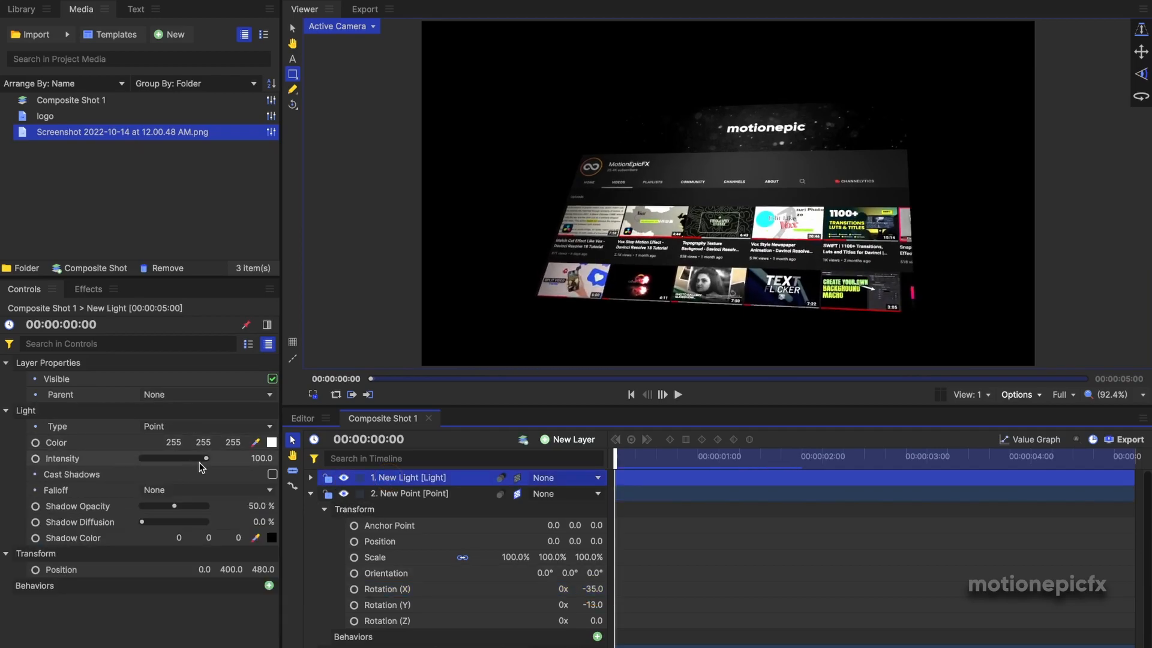
{"action": "left_click_drag", "start_coordinate": [206, 457], "coordinate": [236, 444]}
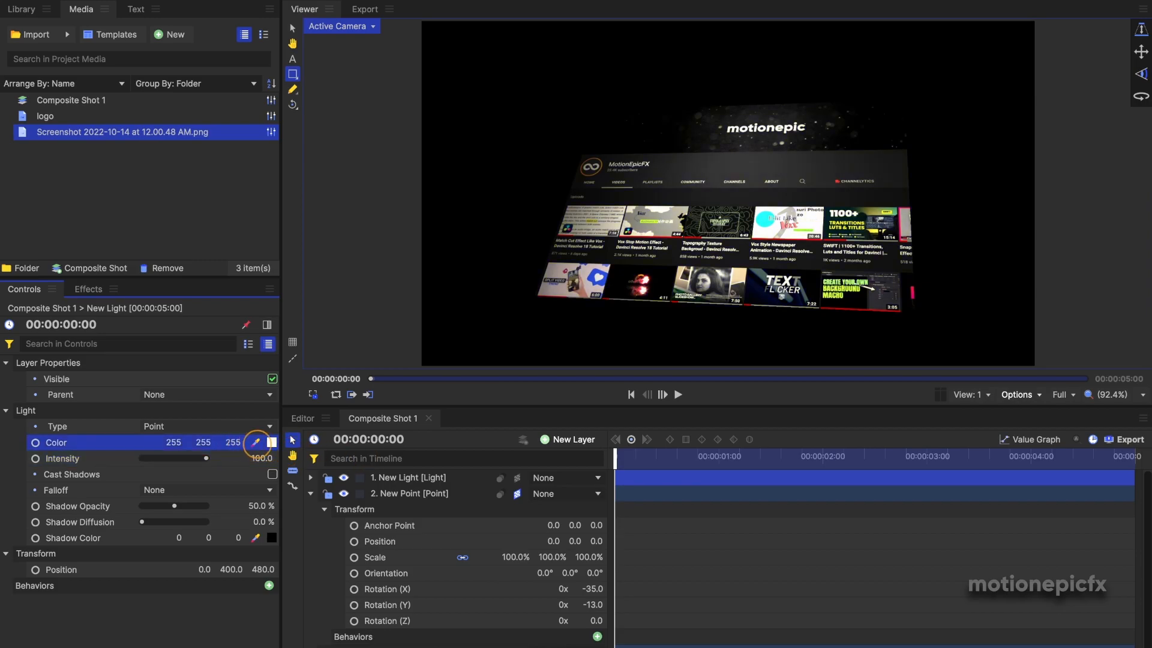
In the screenshot layer's Material properties, set Diffuse to 83%, Specular to 49% and Shininess to 53%.
{"action": "left_click", "coordinate": [310, 493]}
{"action": "left_click", "coordinate": [427, 534]}
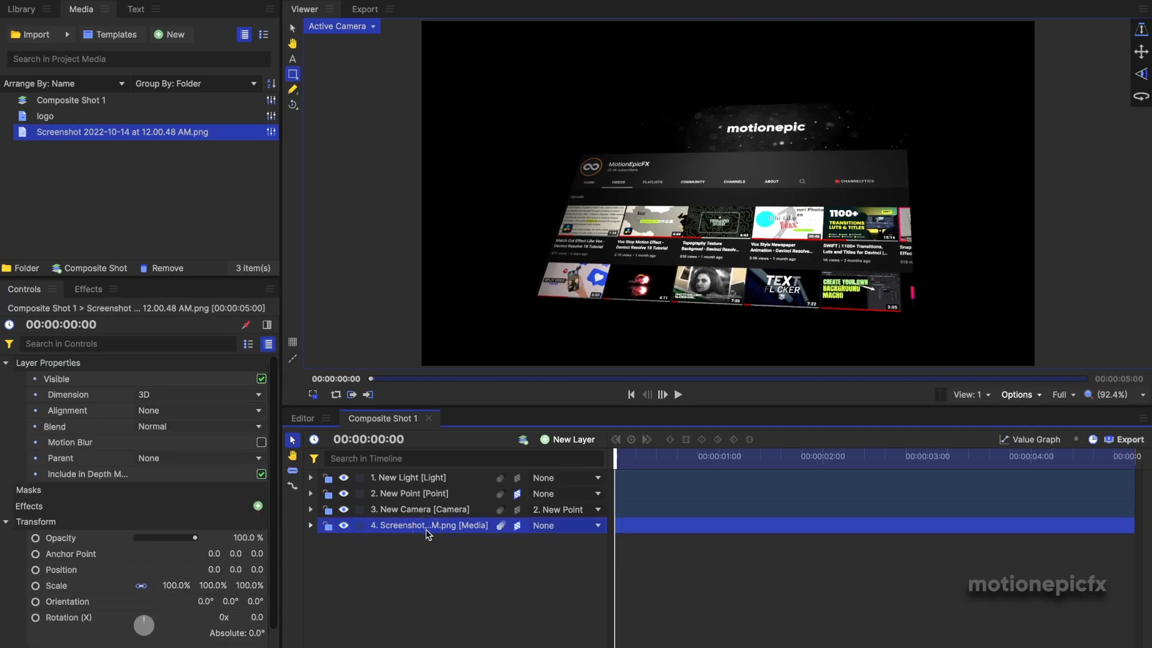
{"action": "scroll", "coordinate": [39, 570], "scroll_direction": "down", "scroll_amount": 2}
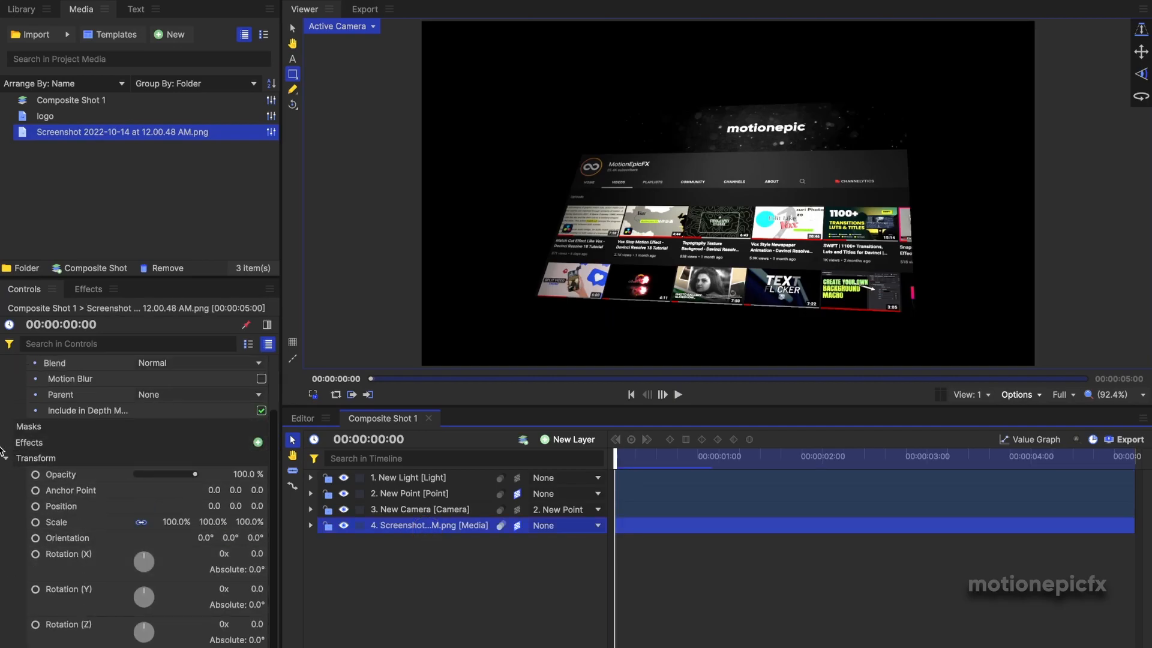
{"action": "left_click", "coordinate": [5, 457]}
{"action": "left_click", "coordinate": [6, 363]}
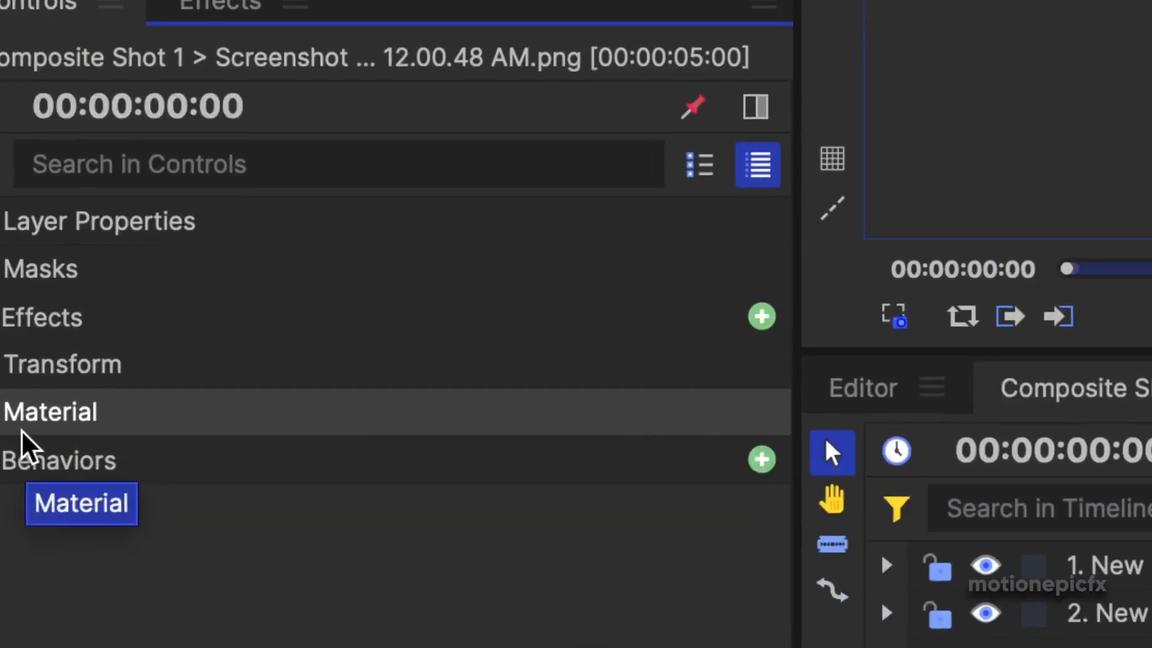
{"action": "left_click", "coordinate": [30, 416]}
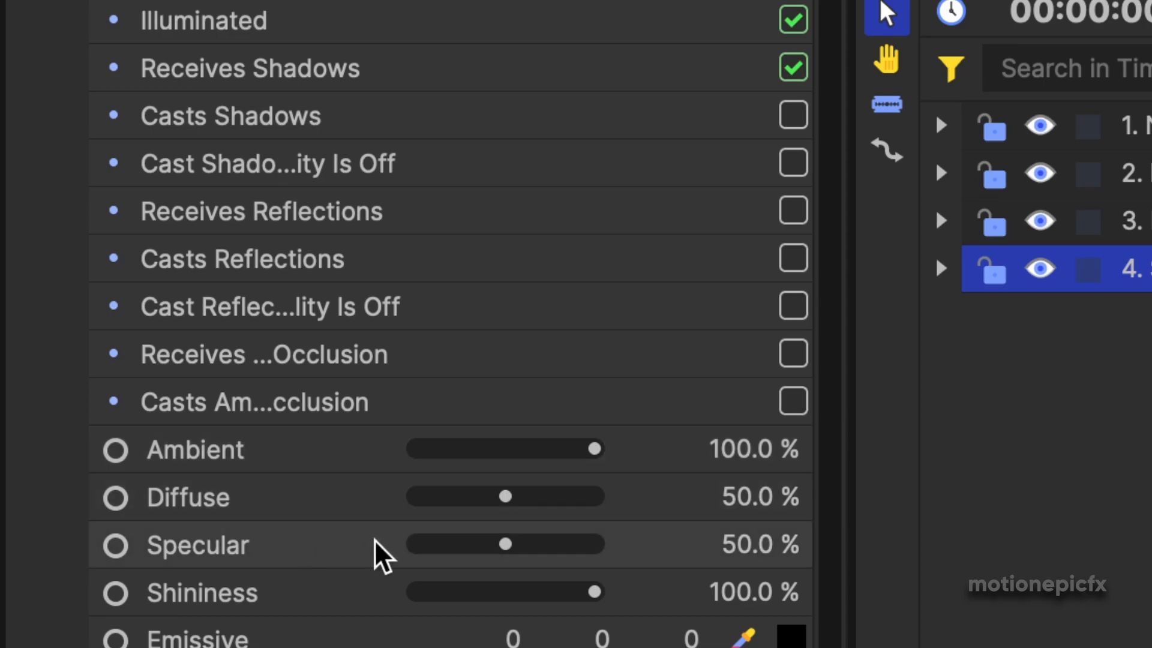
{"action": "key", "text": "alt+super+8"}
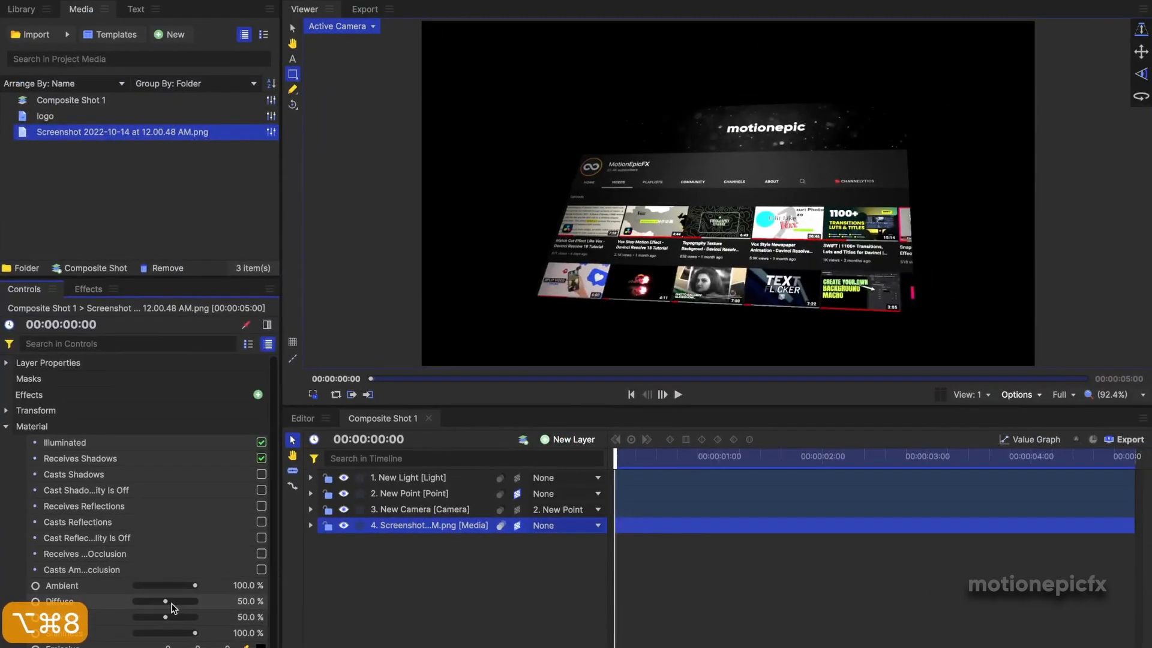
{"action": "left_click_drag", "start_coordinate": [164, 602], "coordinate": [164, 631]}
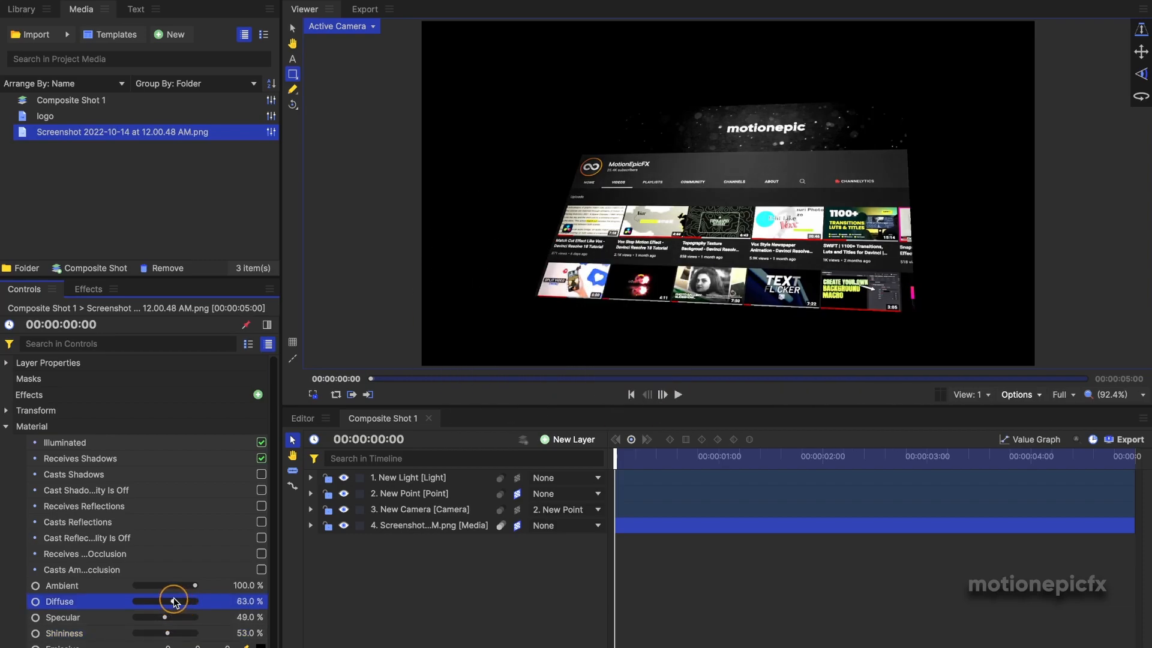
{"action": "left_click_drag", "start_coordinate": [185, 601], "coordinate": [195, 601]}
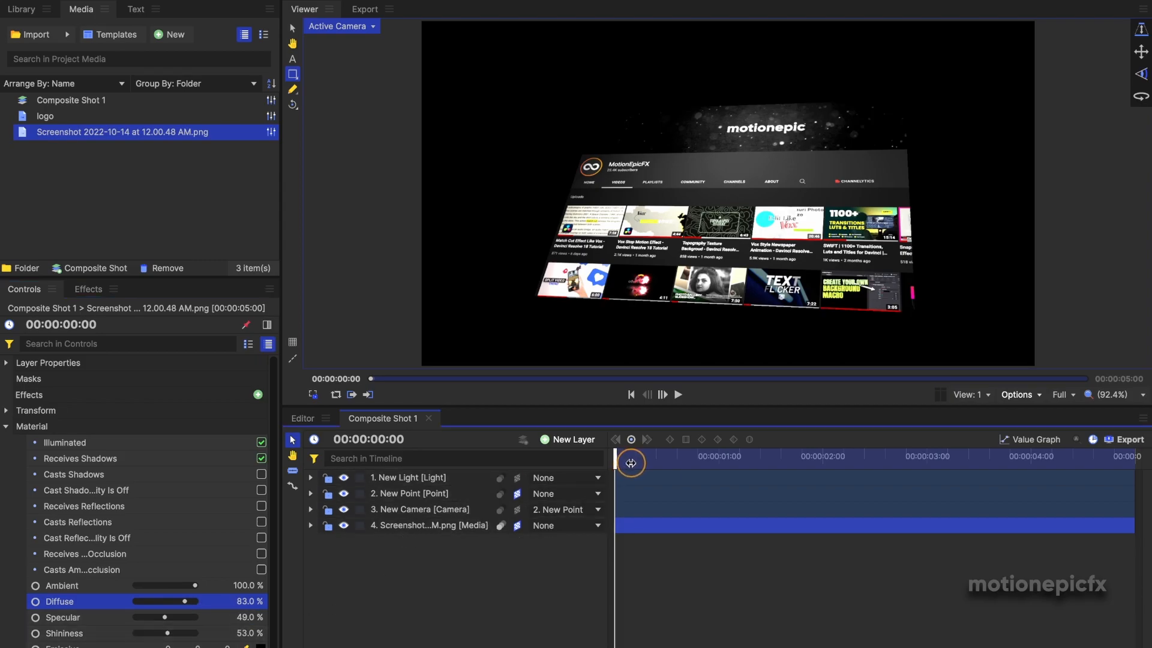
Set the point layer's Y rotation to -30 and inspect how the light falls on the screenshot.
{"action": "left_click", "coordinate": [310, 493]}
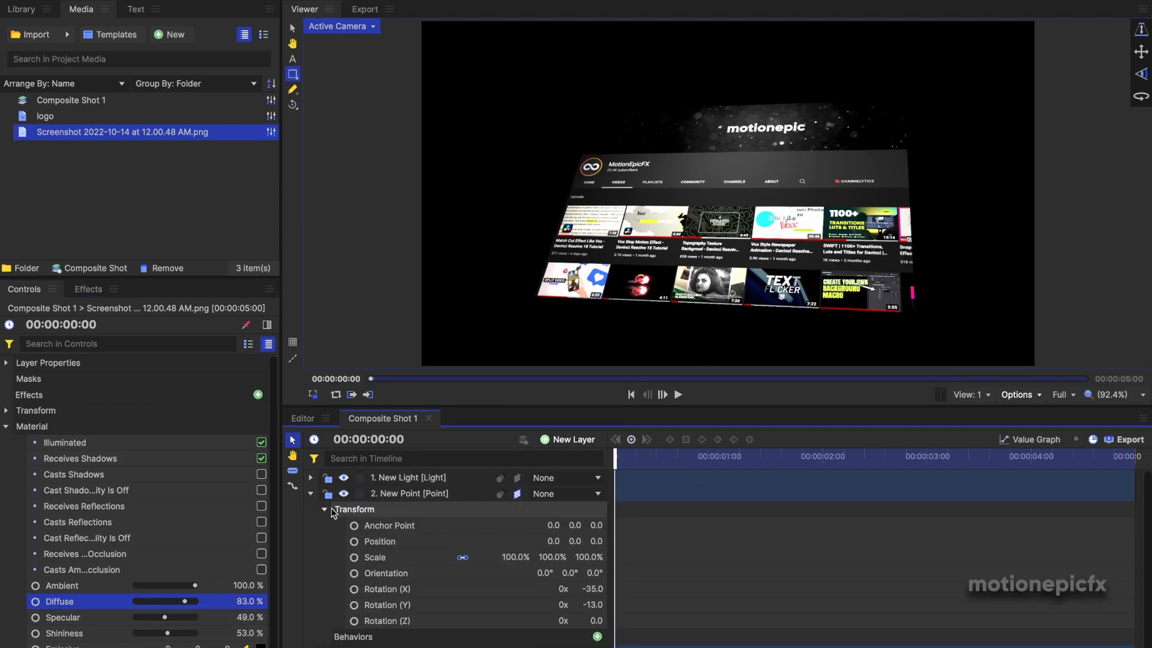
{"action": "left_click_drag", "start_coordinate": [598, 605], "coordinate": [594, 605]}
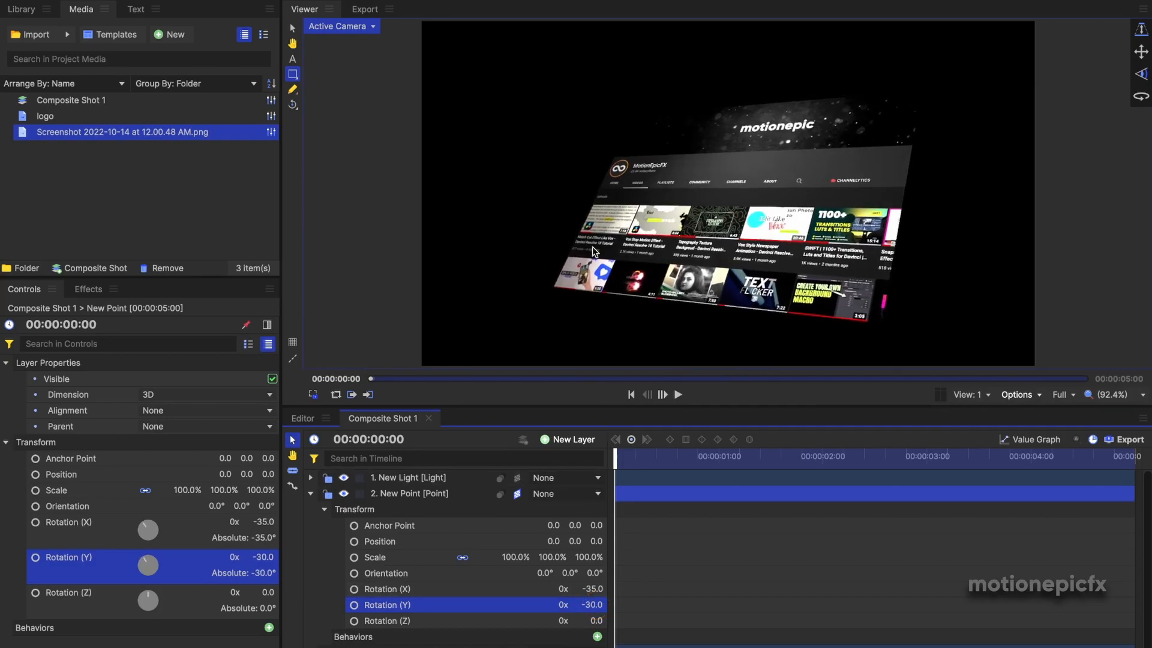
{"action": "key", "text": "alt+super+8"}
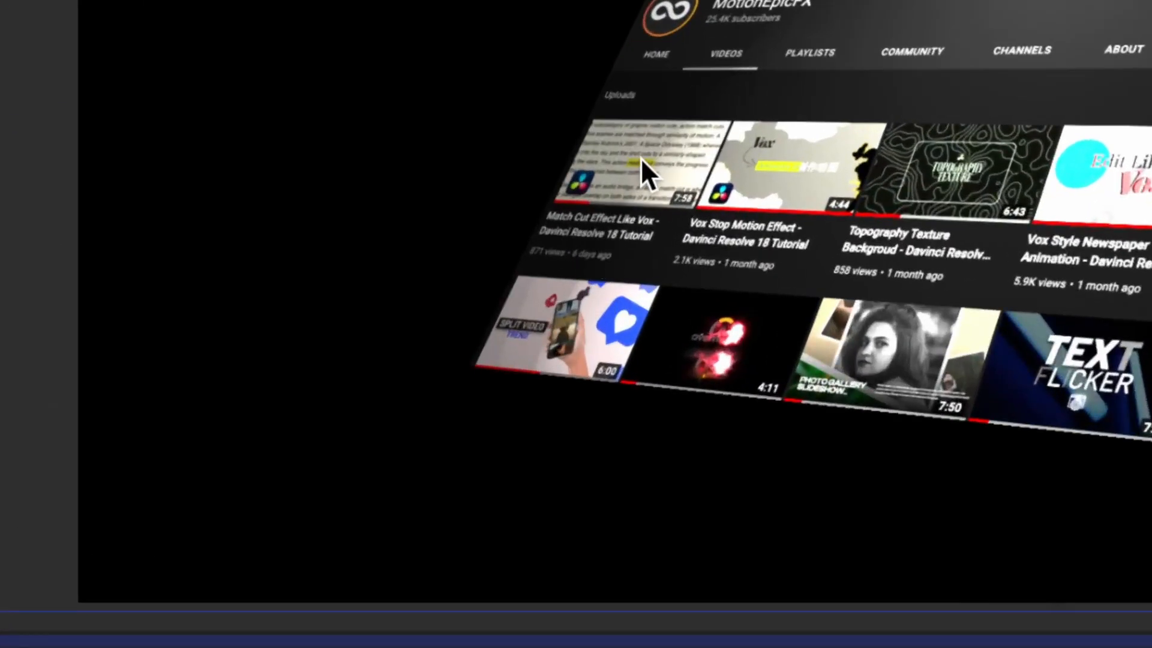
Set the screenshot layer's material to 84% Diffuse, 85% Specular and 100% Shininess.
{"action": "key", "text": "alt+super+8"}
{"action": "left_click", "coordinate": [432, 526]}
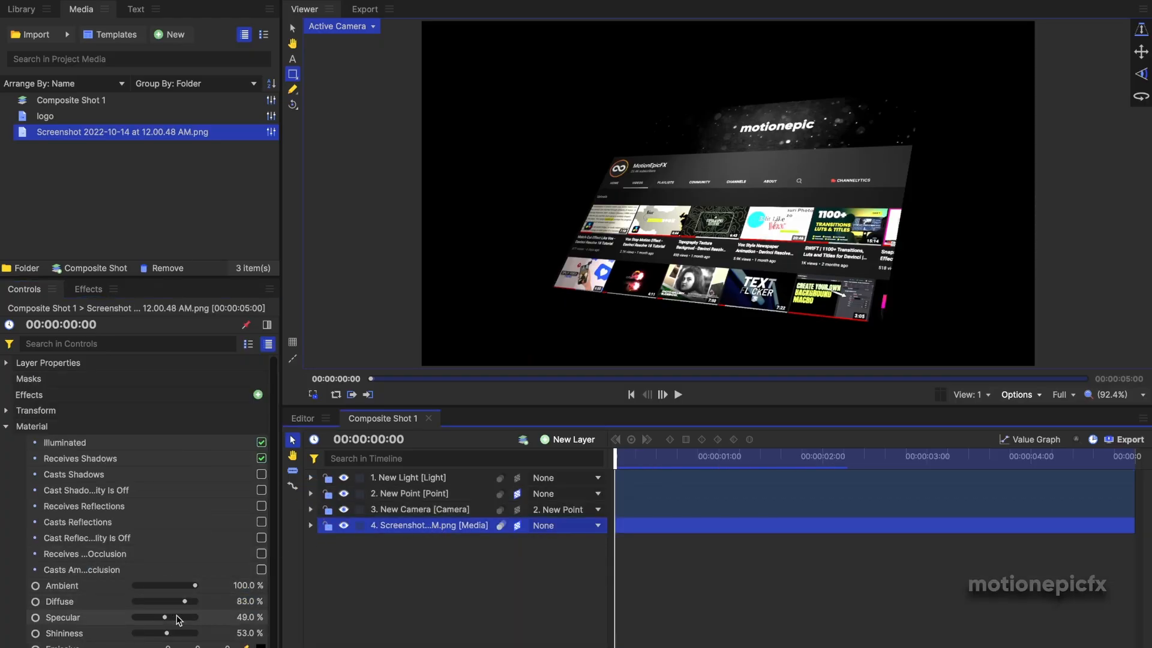
{"action": "left_click_drag", "start_coordinate": [165, 620], "coordinate": [191, 634]}
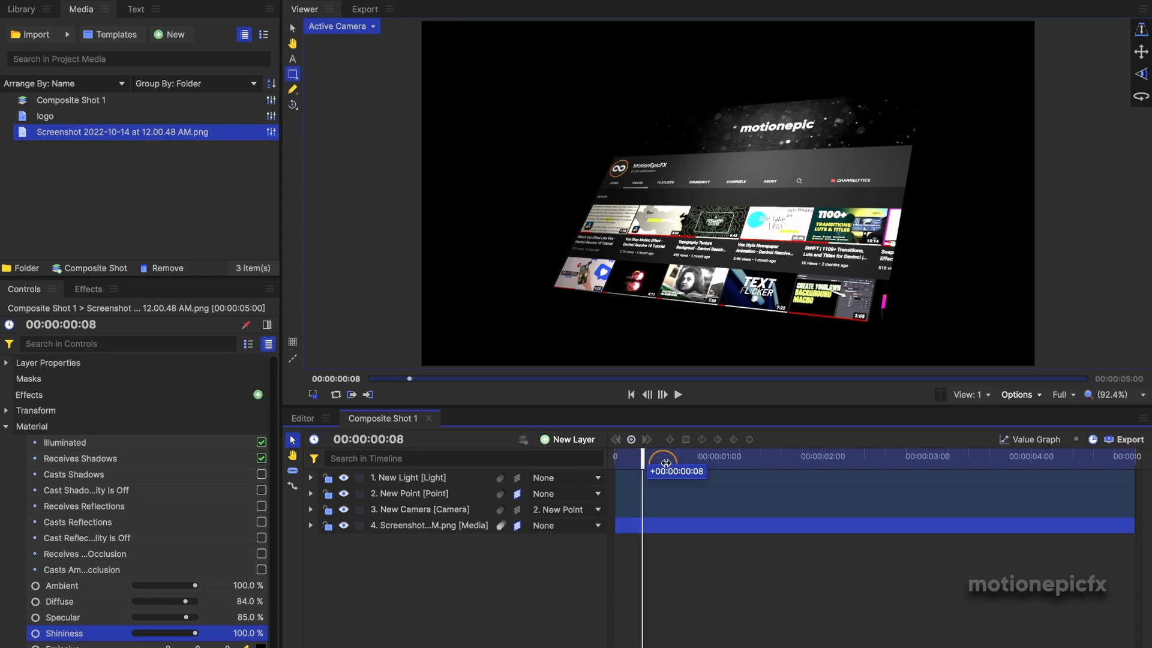
Set the point layer's X rotation to -19 and its Y rotation to 28.
{"action": "left_click", "coordinate": [310, 494]}
{"action": "left_click", "coordinate": [310, 494]}
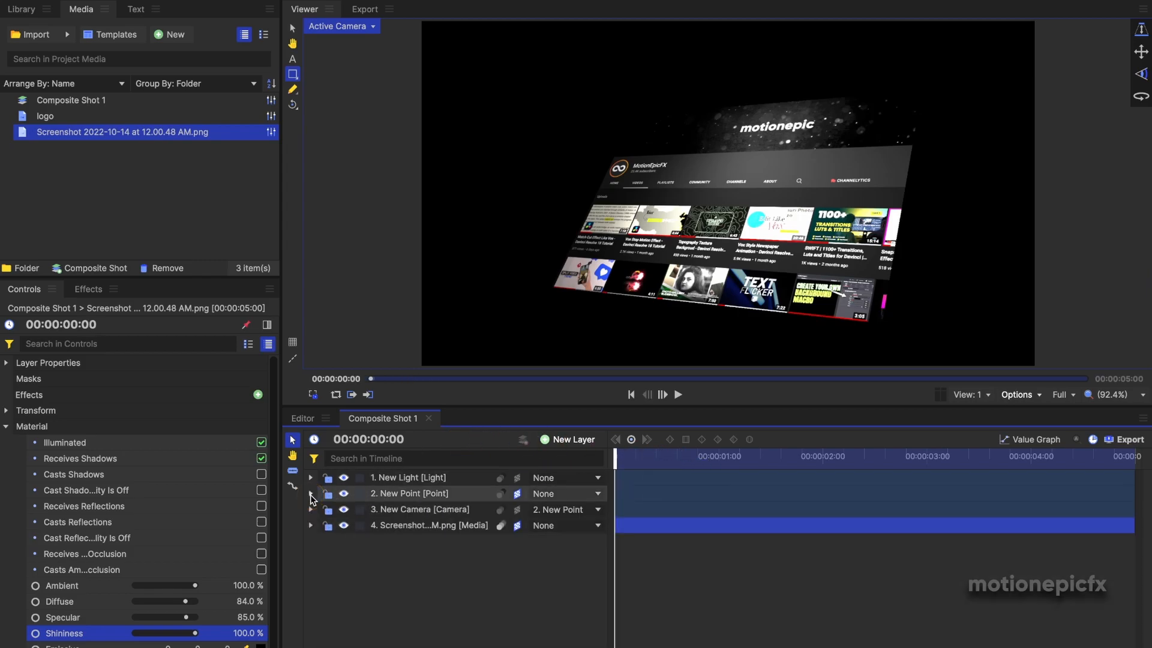
{"action": "left_click", "coordinate": [310, 494]}
{"action": "left_click_drag", "start_coordinate": [597, 589], "coordinate": [595, 605]}
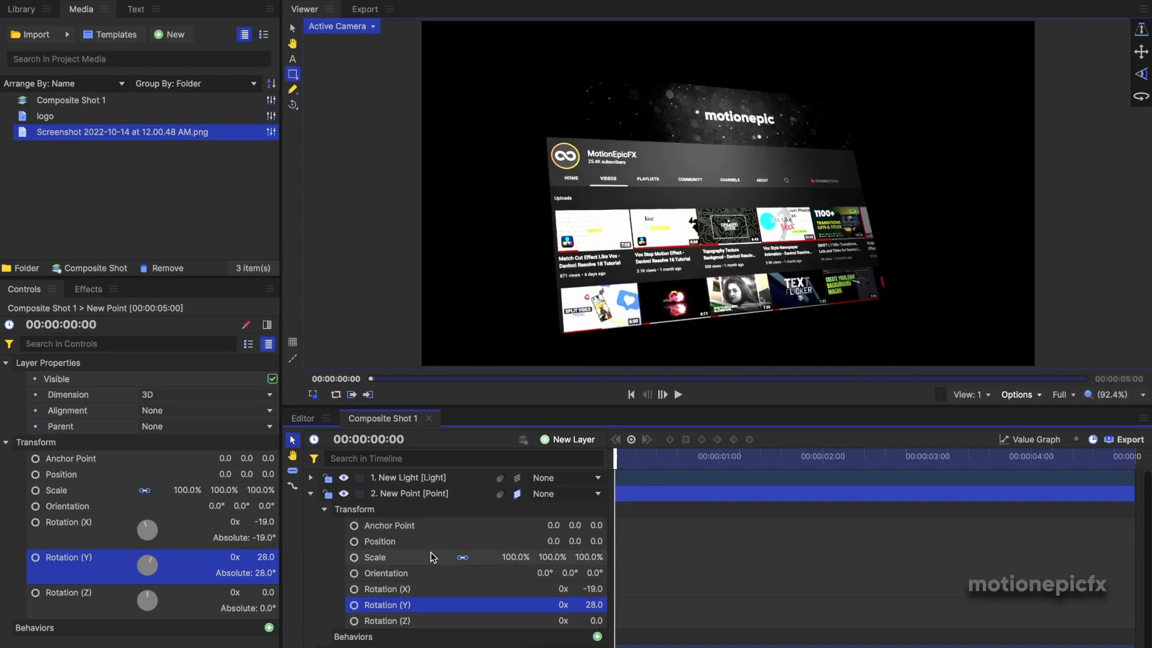
{"action": "left_click", "coordinate": [311, 493]}
Make a composite shot named image-comp from the screenshot layer, leaving masks, effects and transforms in the current shot.
{"action": "left_click", "coordinate": [393, 526]}
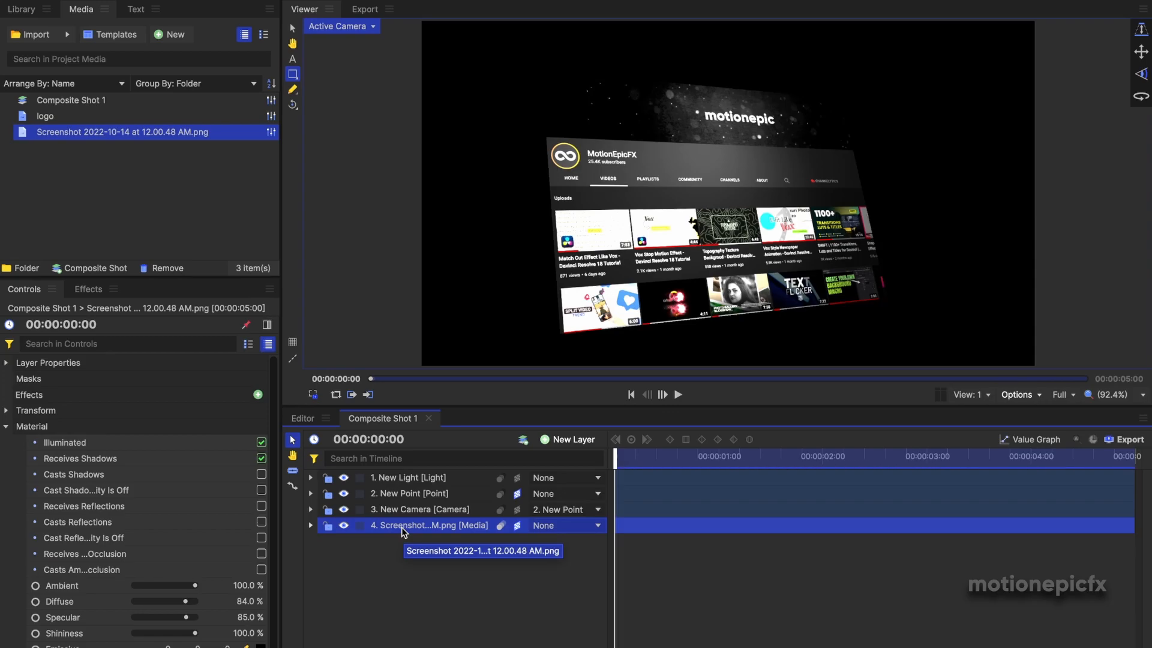
{"action": "key", "text": "super+m"}
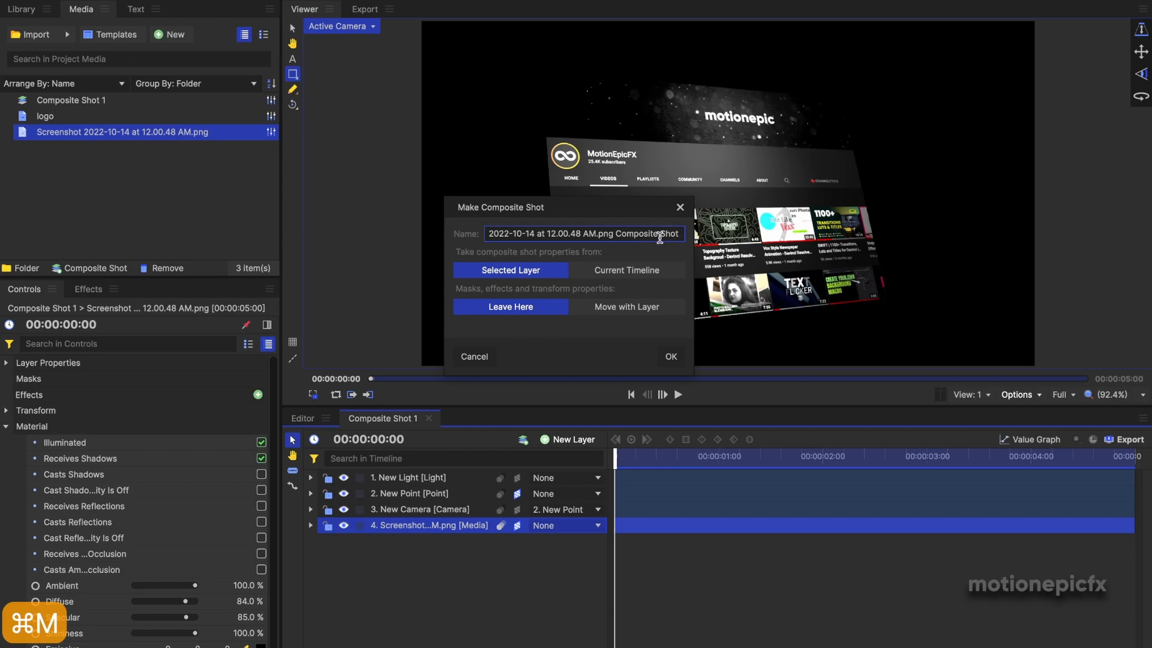
{"action": "key", "text": "super+a"}
{"action": "type", "text": "image"}
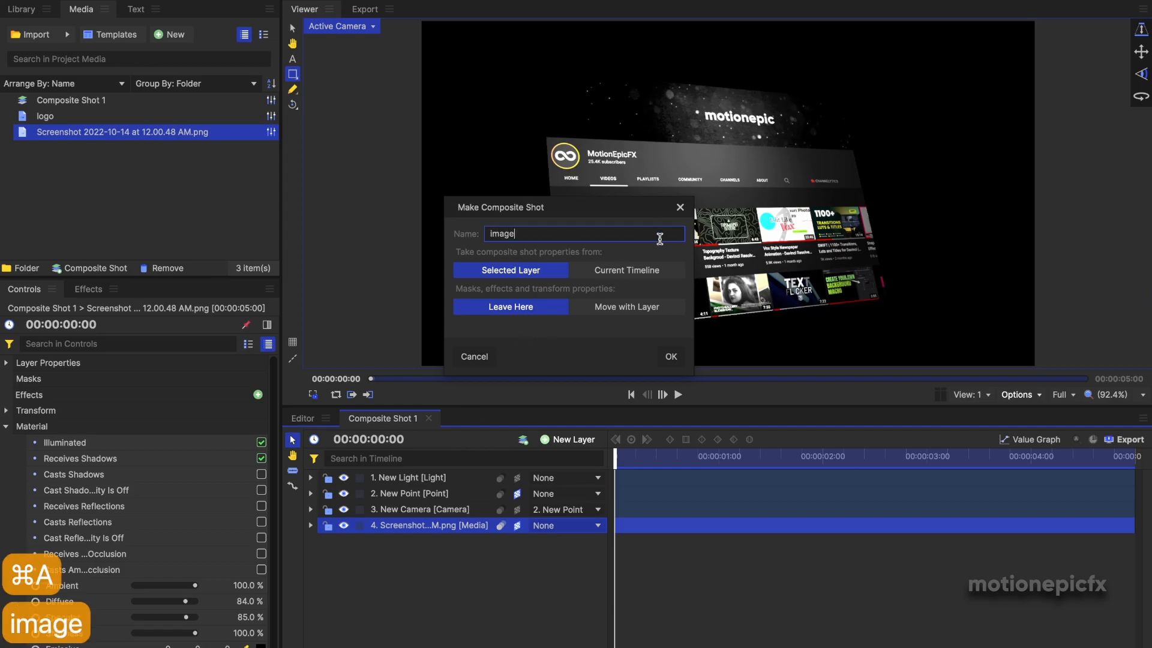
{"action": "type", "text": "-coo"}
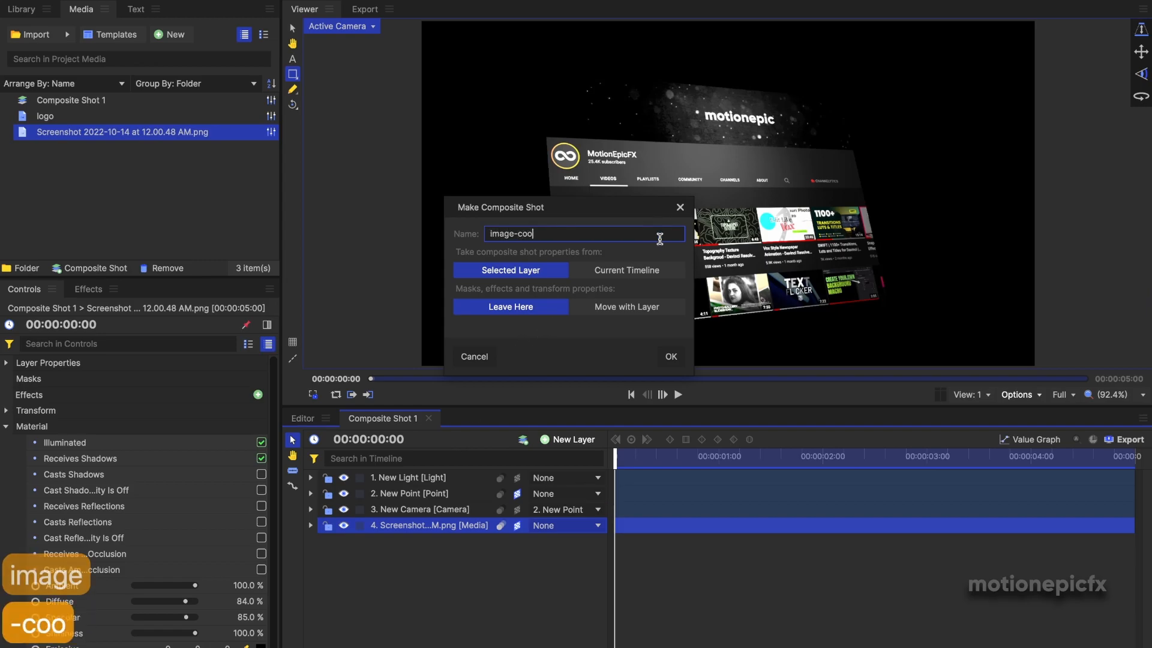
{"action": "key", "text": "BackSpace"}
{"action": "type", "text": "mp"}
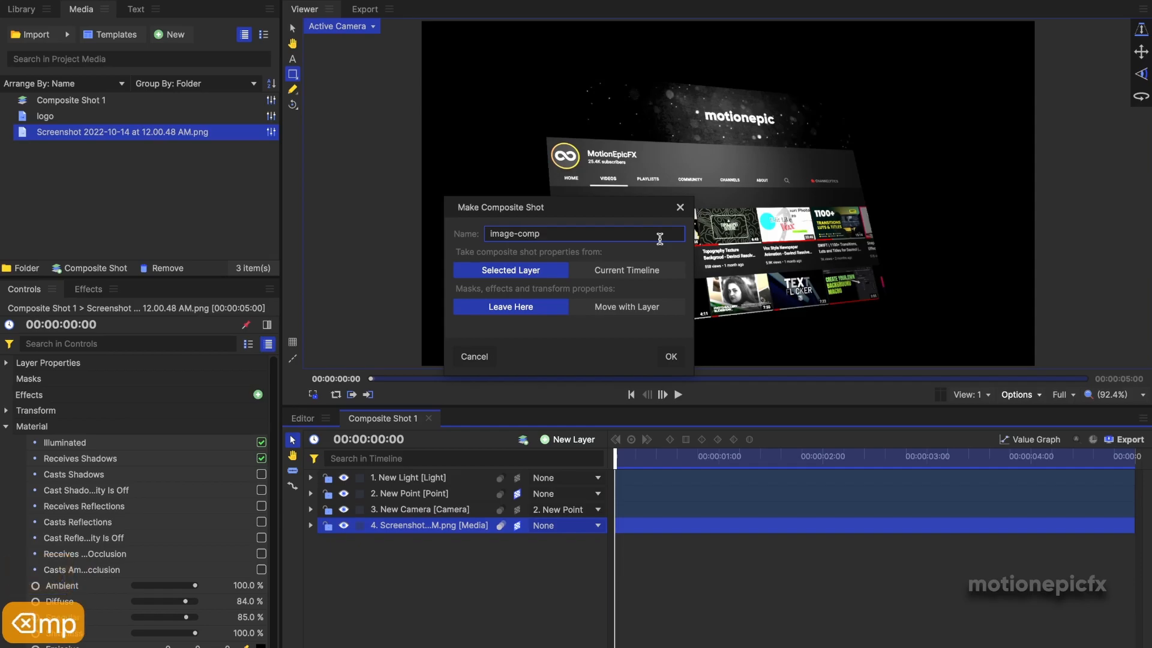
{"action": "key", "text": "Return"}
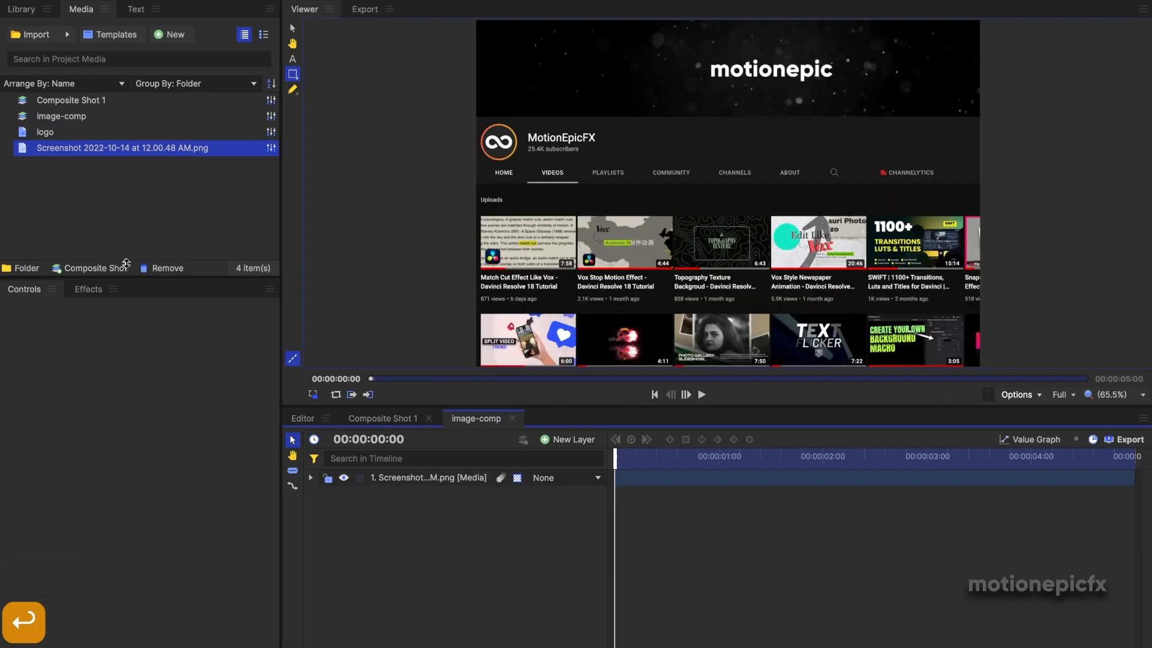
Add the logo above the screenshot layer in image-comp and hide the screenshot layer.
{"action": "left_click", "coordinate": [60, 136]}
{"action": "left_click_drag", "start_coordinate": [399, 464], "coordinate": [397, 470]}
{"action": "left_click", "coordinate": [344, 493]}
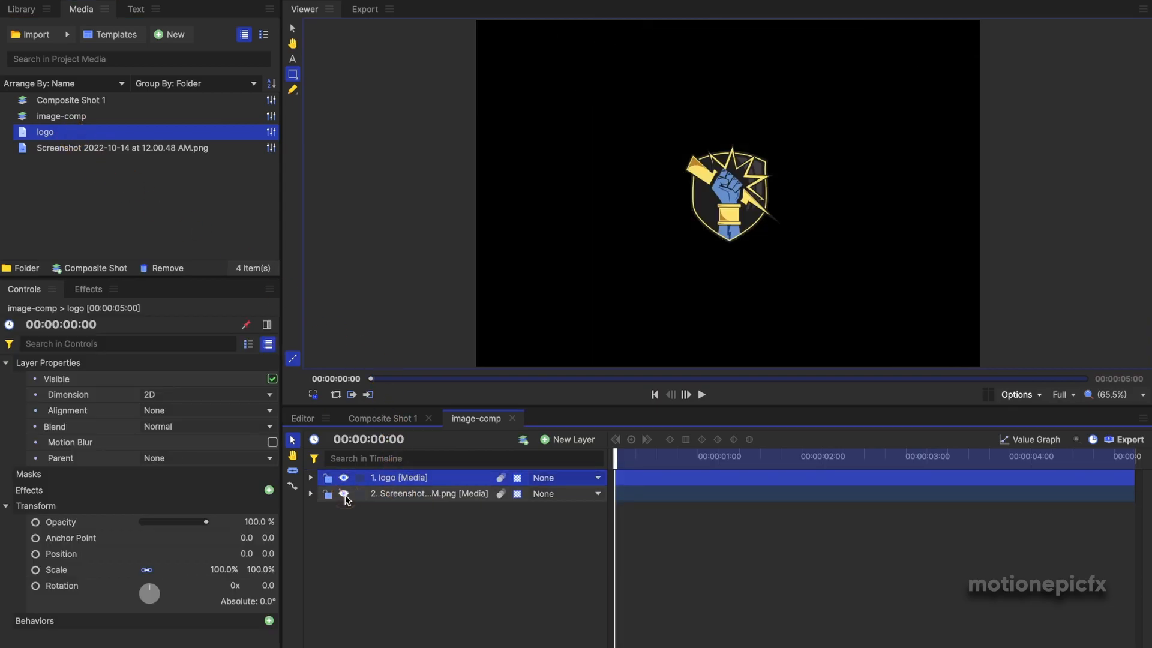
Scale the logo layer to 200% and return to Composite Shot 1.
{"action": "left_click", "coordinate": [310, 477]}
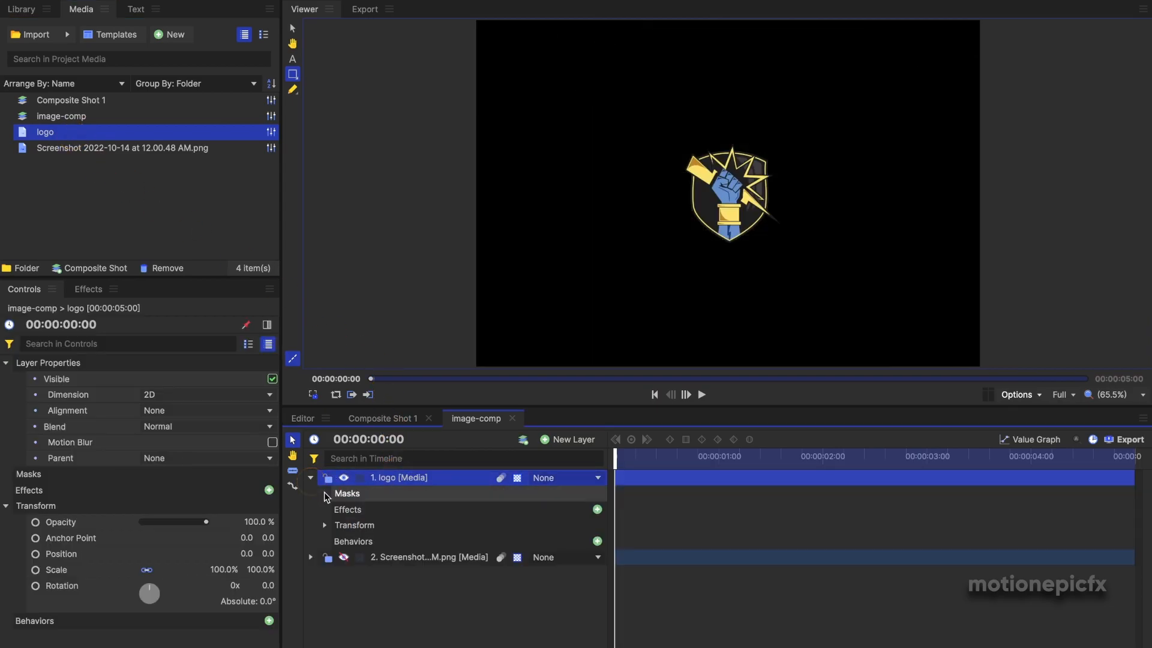
{"action": "left_click", "coordinate": [324, 525]}
{"action": "type", "text": "200"}
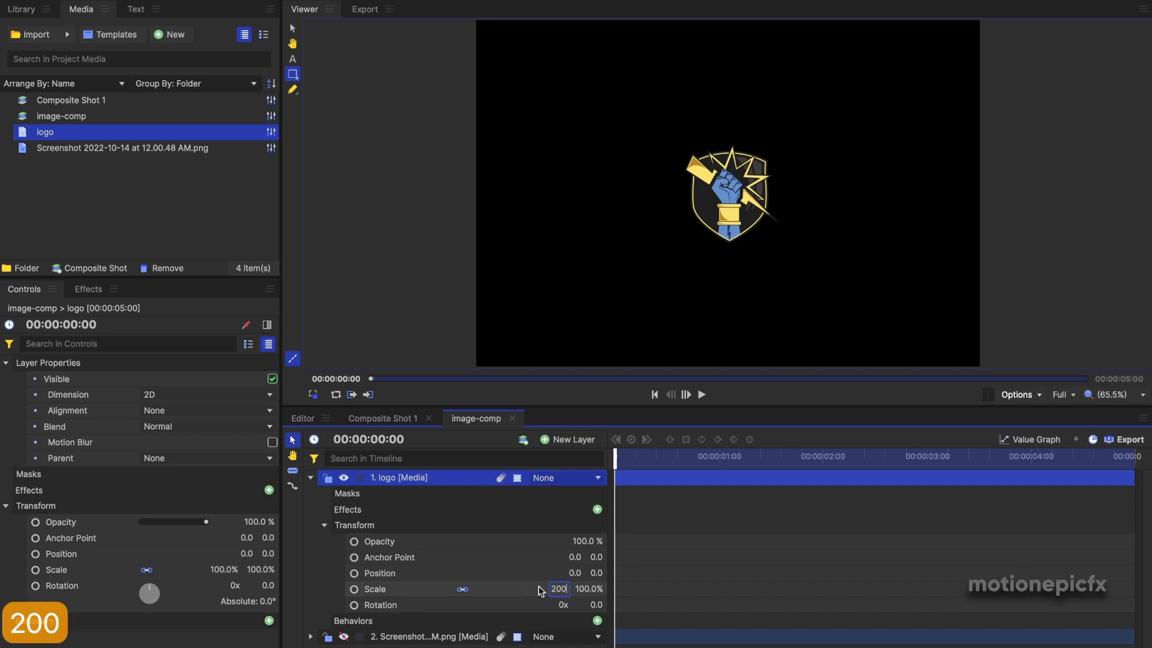
{"action": "key", "text": "Return"}
{"action": "left_click", "coordinate": [394, 417]}
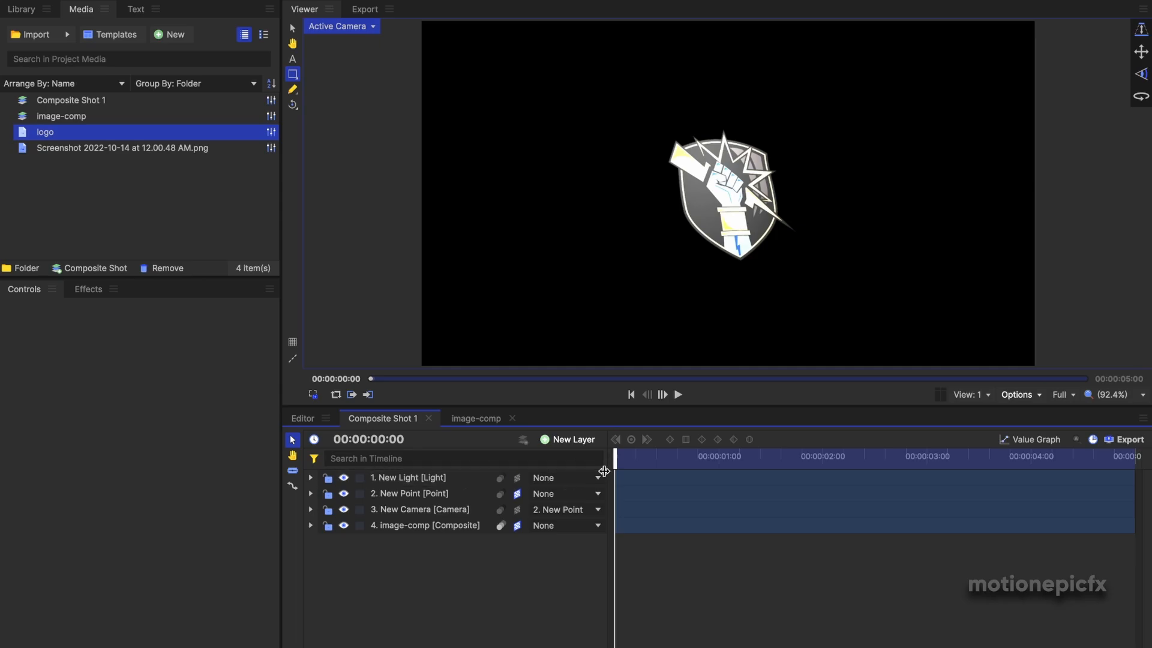
Set the point layer's Y rotation to -6 and its X rotation to 10.
{"action": "left_click", "coordinate": [311, 495]}
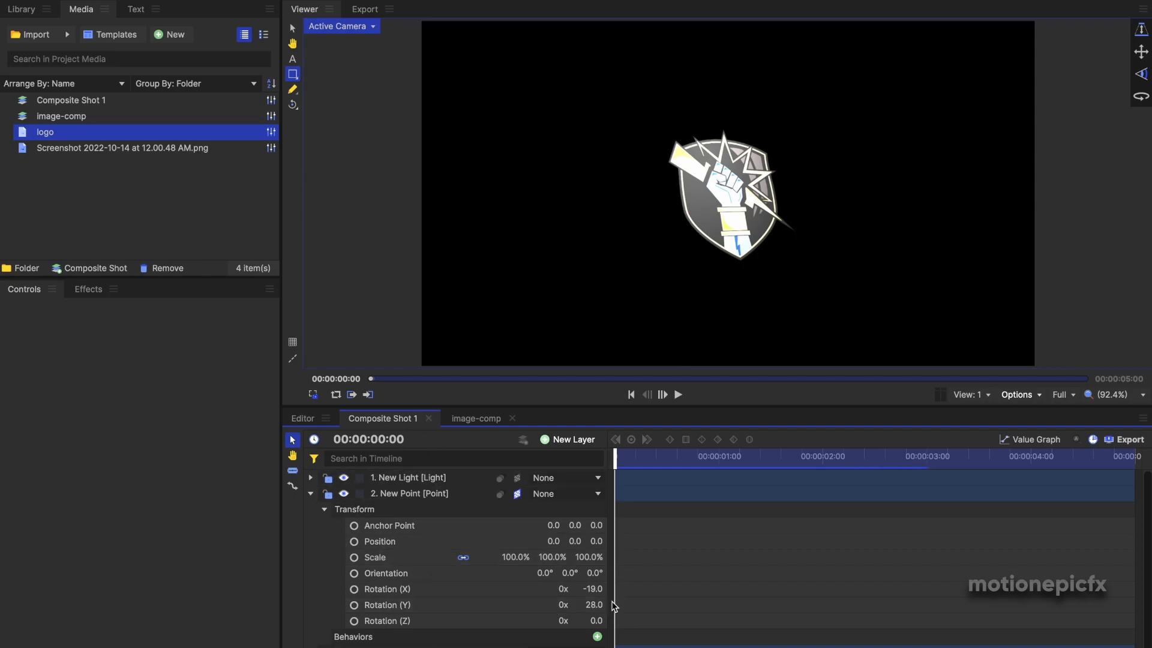
{"action": "left_click_drag", "start_coordinate": [594, 604], "coordinate": [593, 604]}
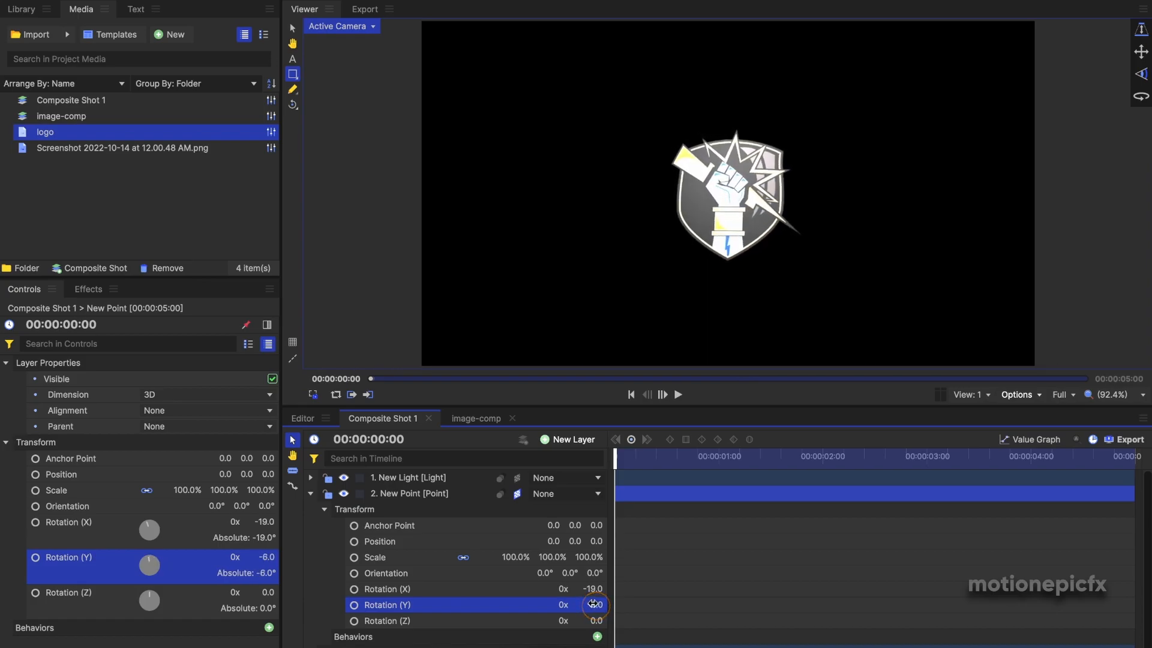
{"action": "type", "text": "0"}
{"action": "key", "text": "Return"}
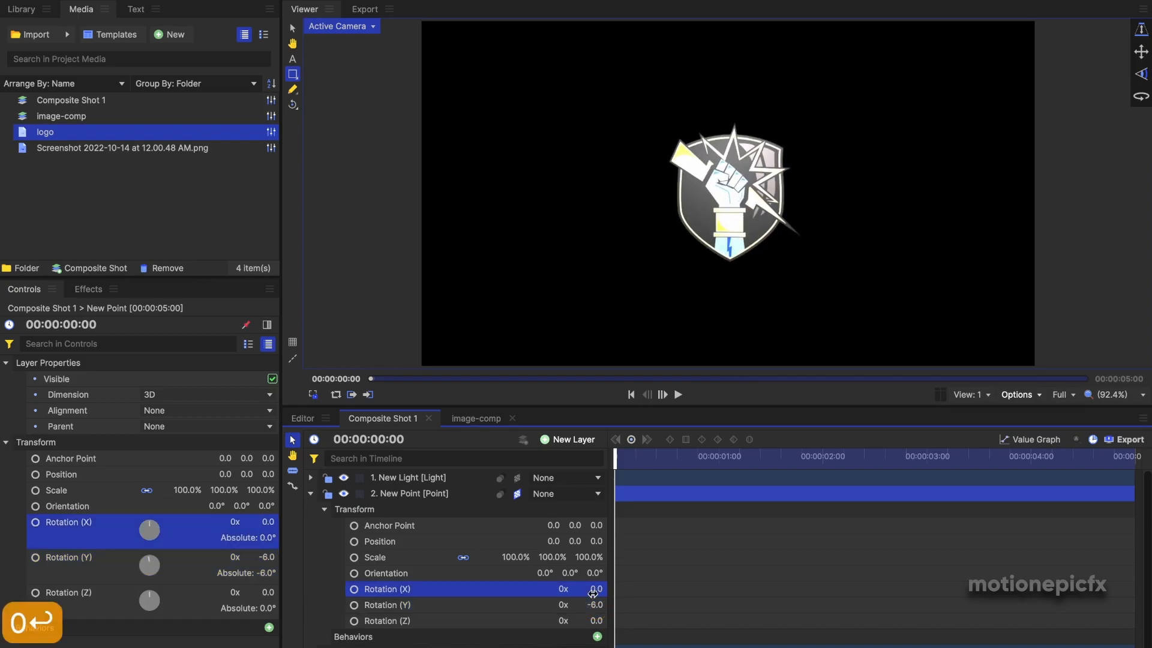
{"action": "left_click_drag", "start_coordinate": [601, 588], "coordinate": [599, 588]}
Set the light layer's Z position to 211 to soften the light on the logo.
{"action": "left_click", "coordinate": [405, 477]}
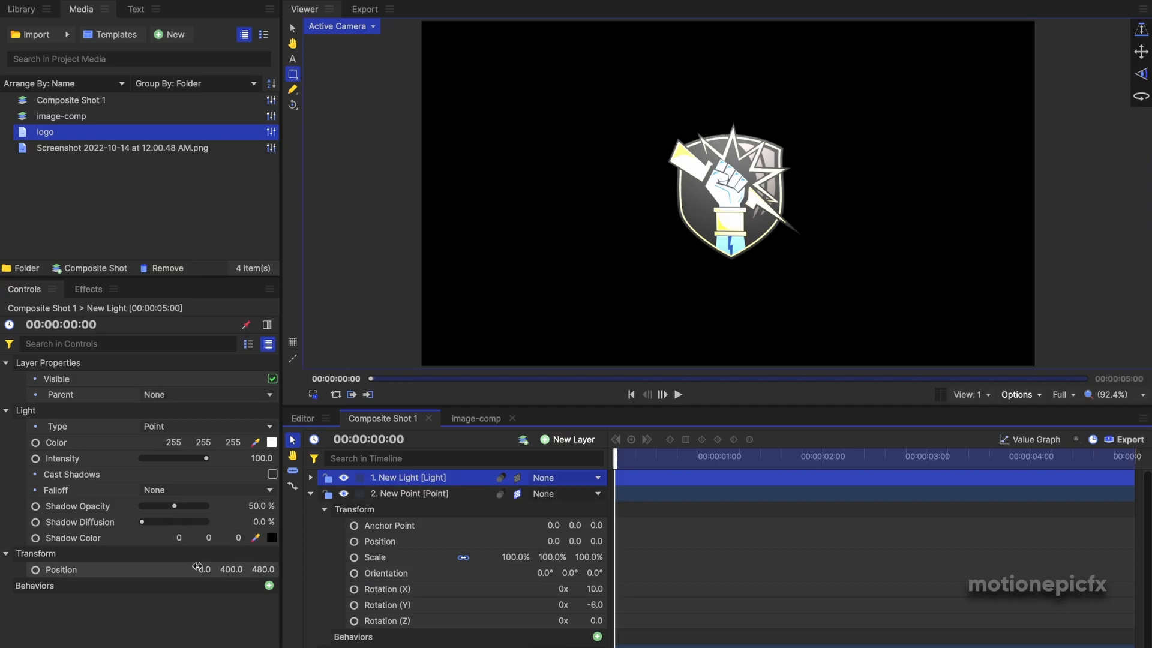
{"action": "left_click_drag", "start_coordinate": [256, 569], "coordinate": [259, 569]}
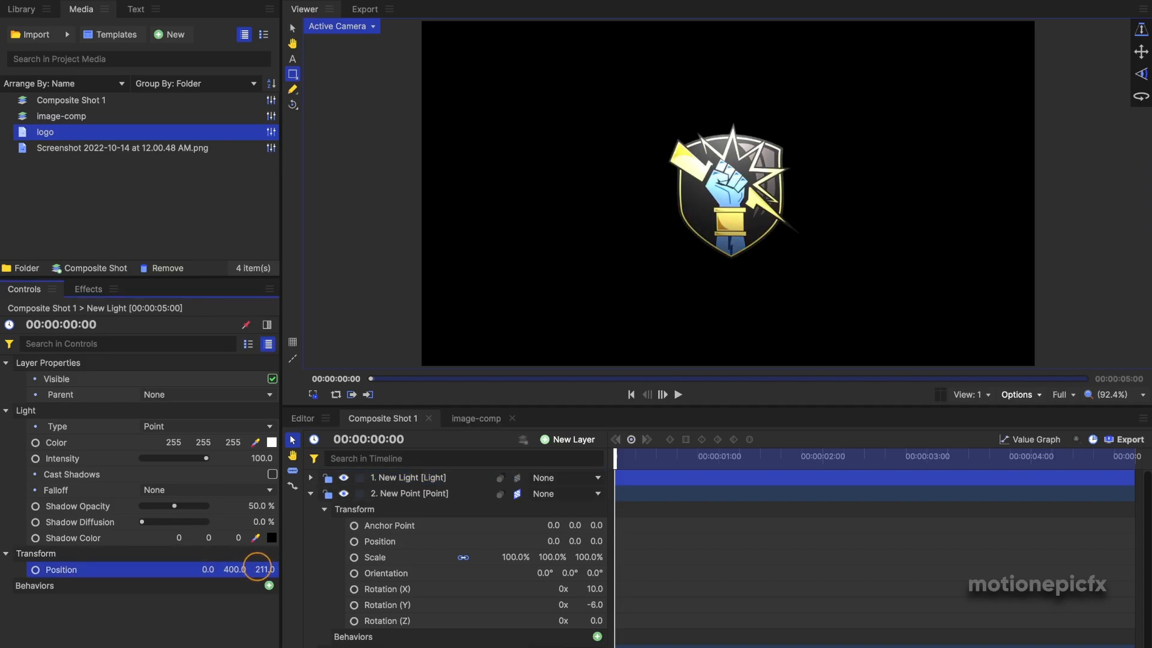
Set the point layer's X rotation to 0 and its Y rotation to 12.
{"action": "left_click_drag", "start_coordinate": [594, 605], "coordinate": [593, 590]}
{"action": "type", "text": "0"}
{"action": "key", "text": "Return"}
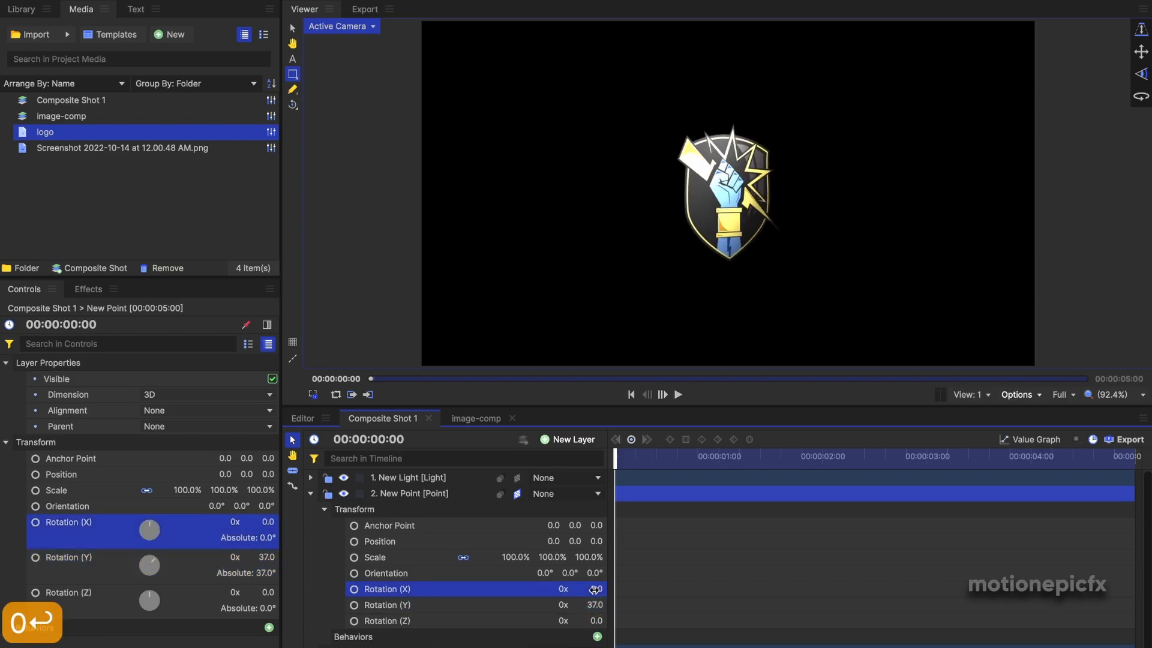
{"action": "left_click_drag", "start_coordinate": [593, 603], "coordinate": [594, 604]}
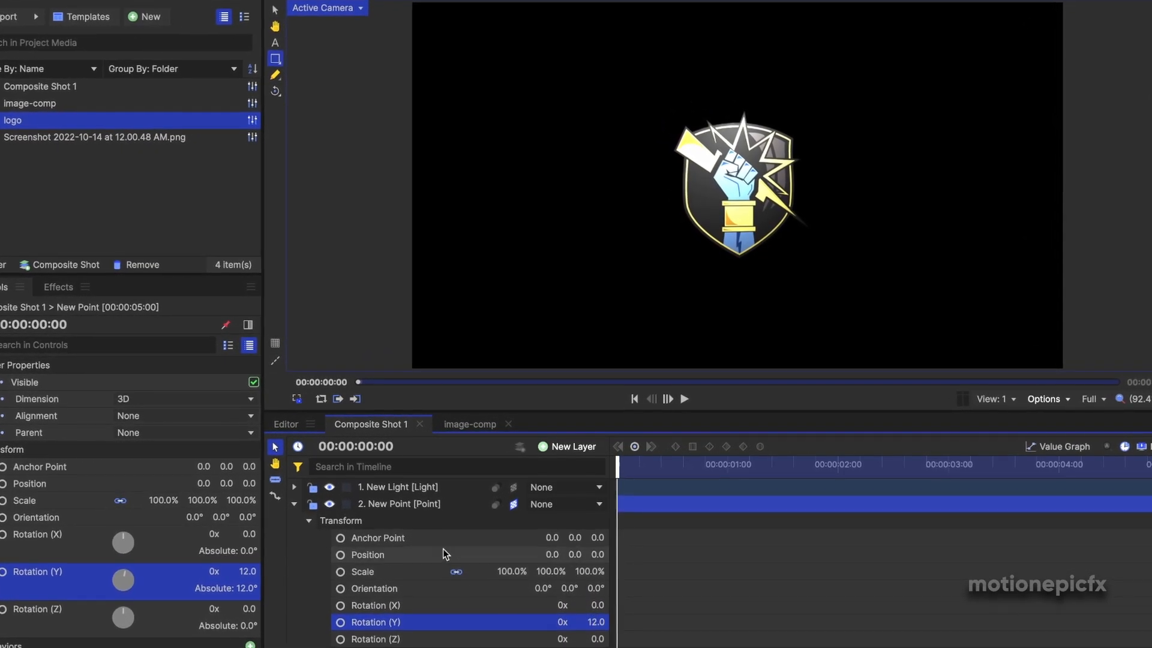
{"action": "left_click", "coordinate": [290, 506]}
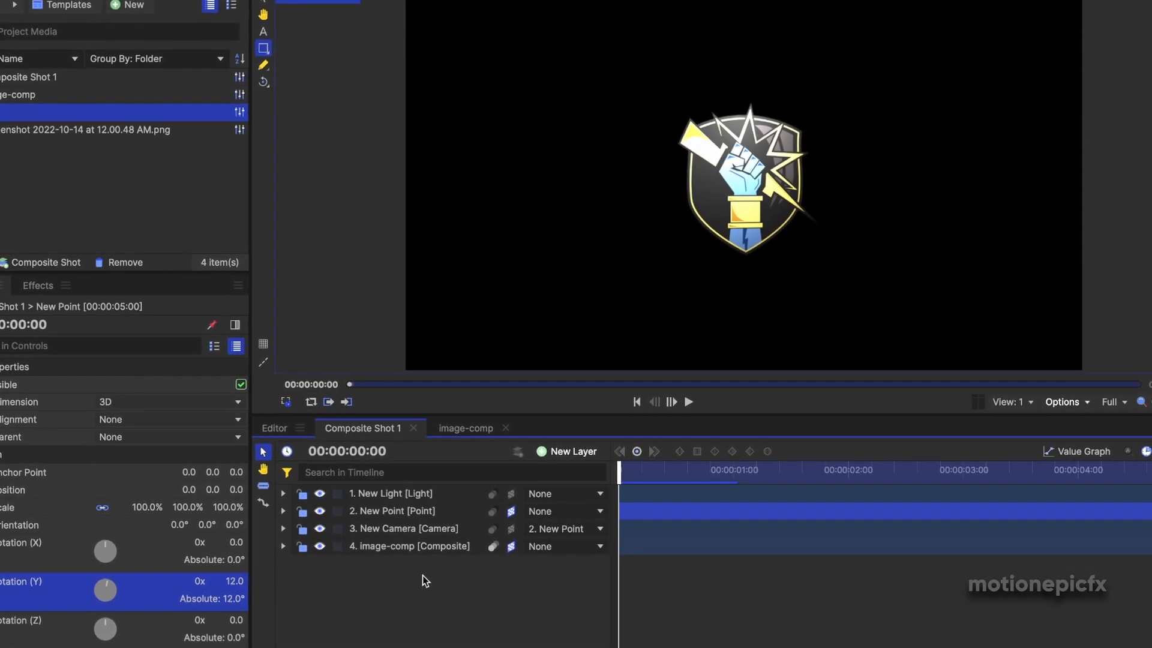